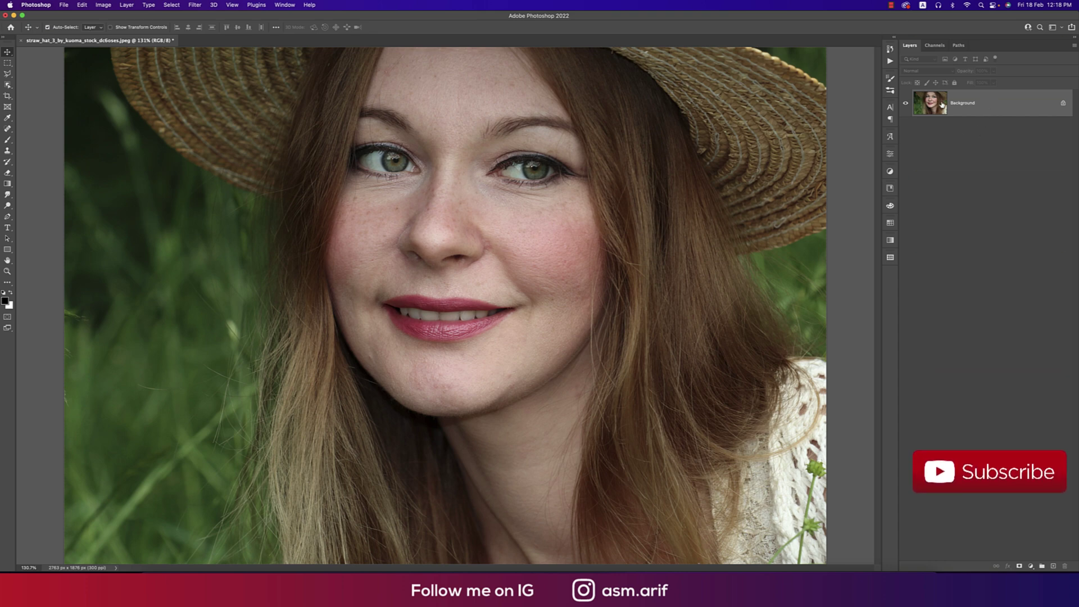
Duplicate the portrait's Background layer to create Layer 1
key("super+j")
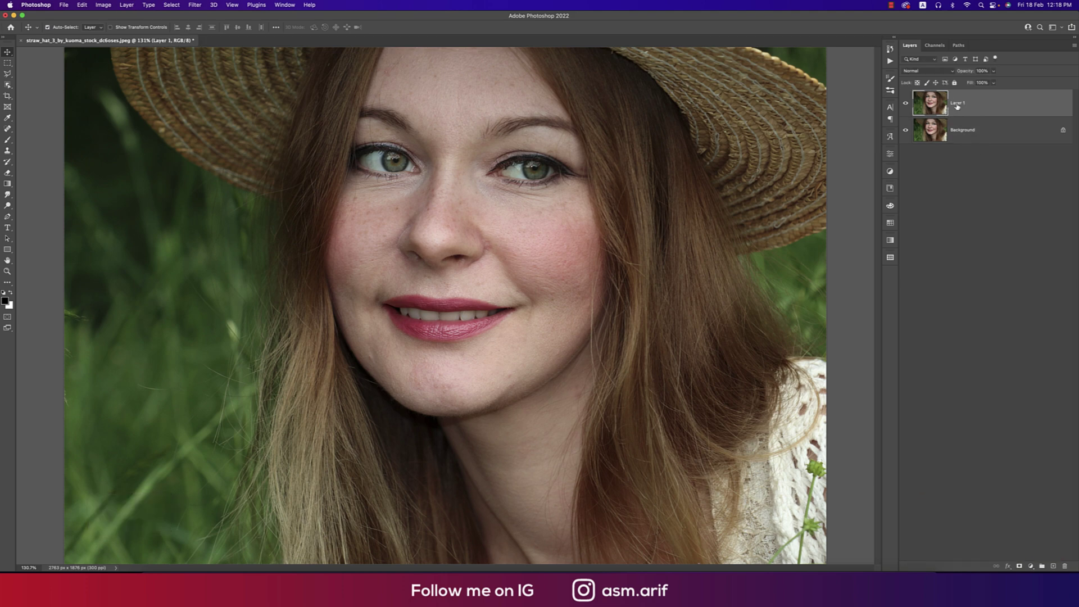
Rename the copy to 'edit' and set the Spot Healing Brush to 24 px
type("edit")
key("Return")
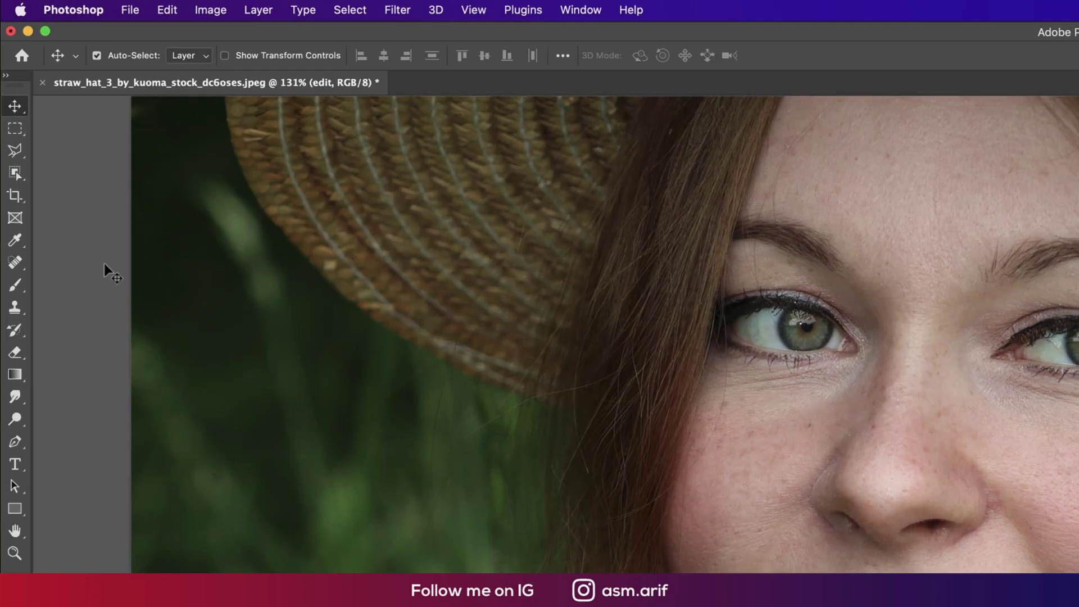
left_click(8, 129)
left_click(48, 128)
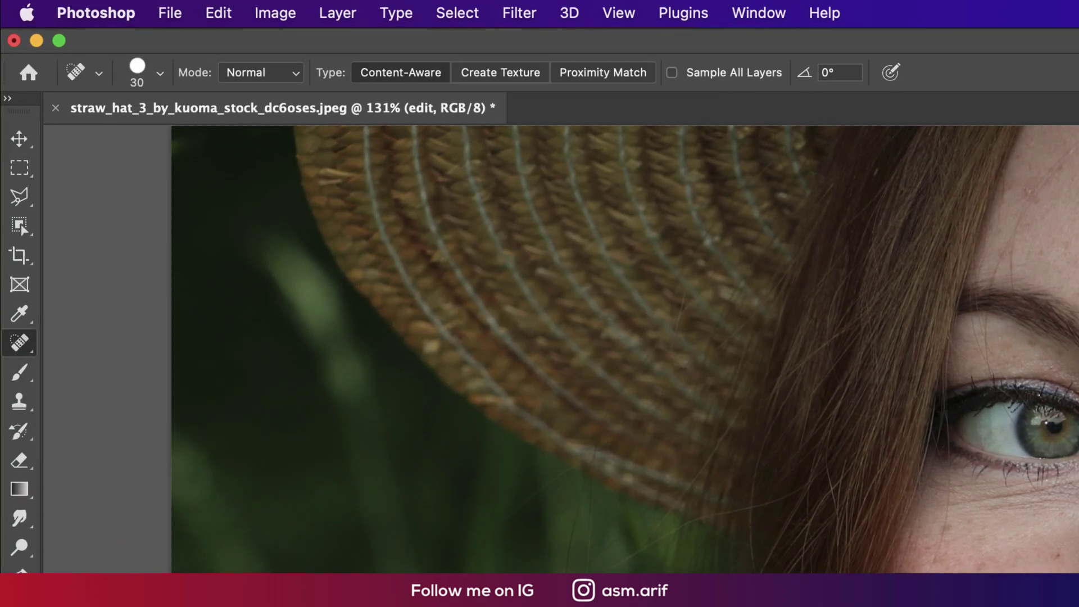
scroll(449, 197, "up", 5)
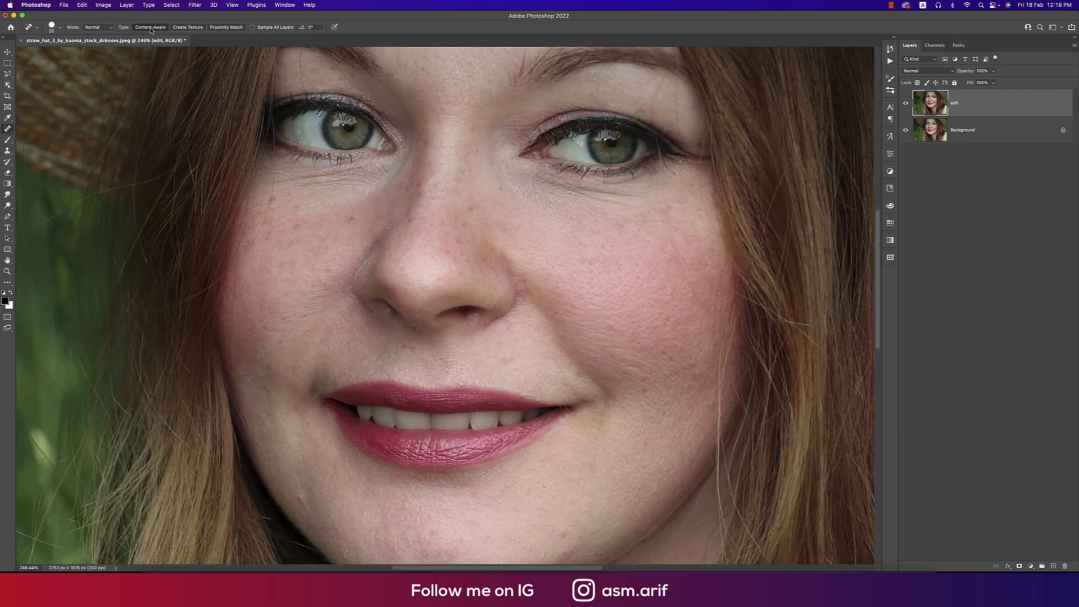
left_click(59, 28)
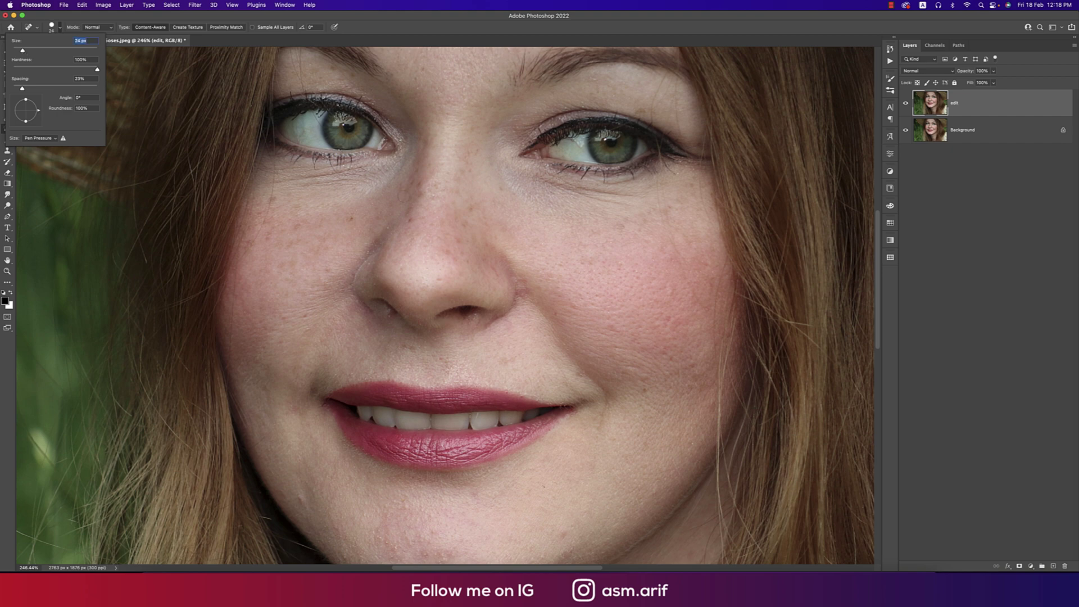
key("Return")
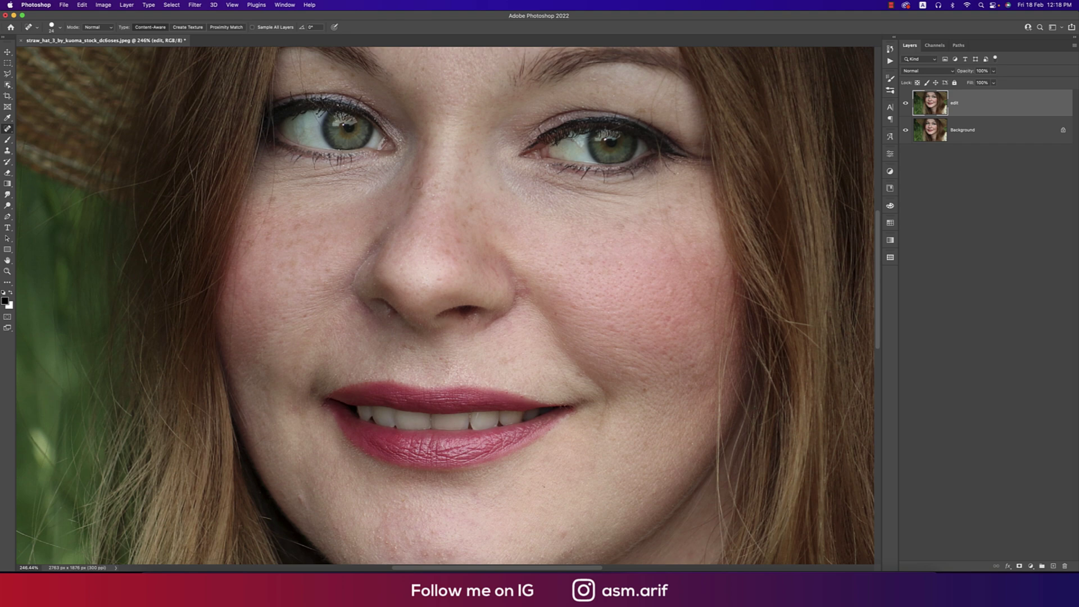
Heal the dark spots and small blemishes across the nose and upper nose
left_click(447, 251)
left_click(466, 223)
left_click(456, 221)
left_click(472, 152)
left_click(471, 167)
scroll(509, 361, "down", 3)
scroll(512, 138, "up", 10)
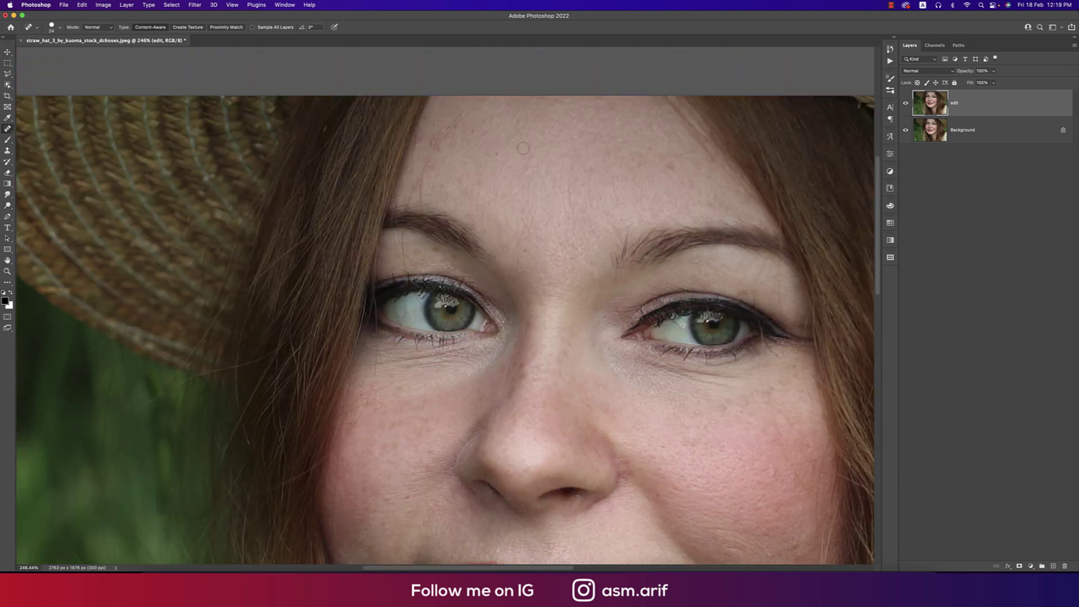
scroll(512, 138, "down", 5)
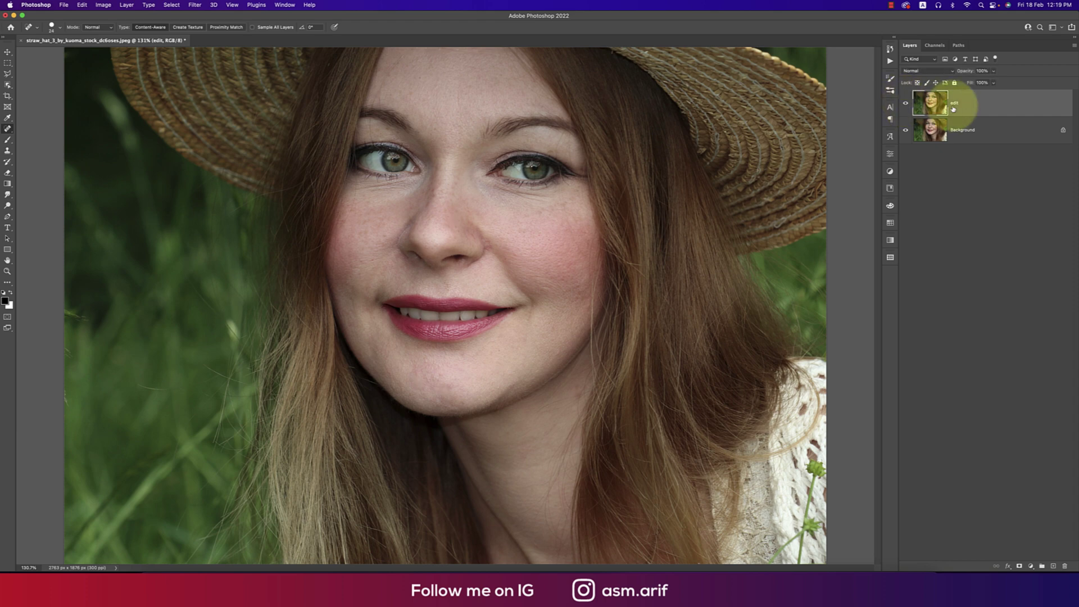
Duplicate edit twice, name the copies 'blur' and 'sharp', hide sharp and select blur
key("super+j")
key("super+j")
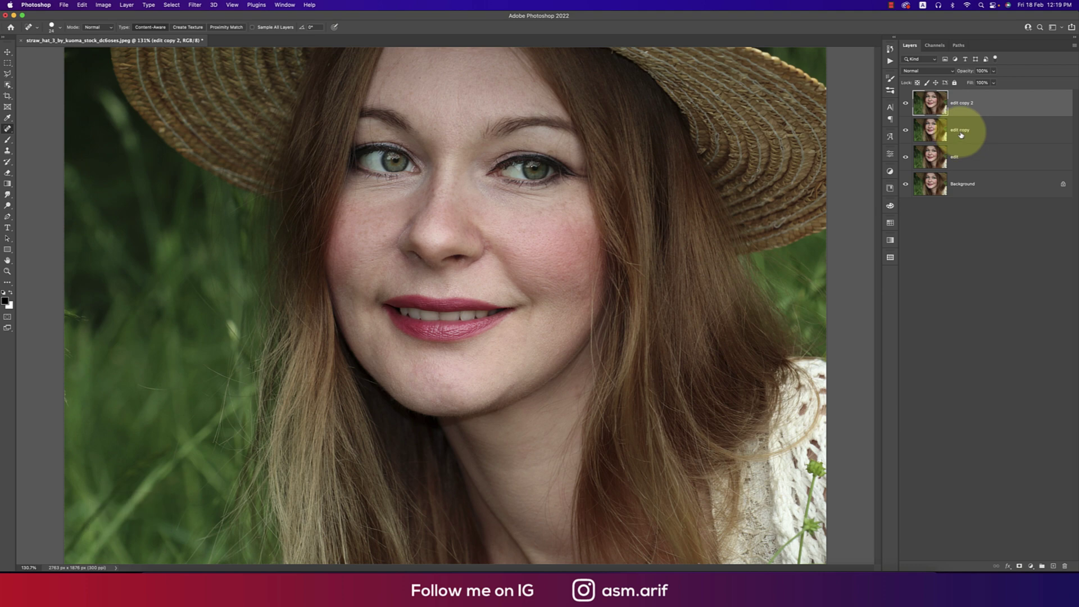
double_click(961, 130)
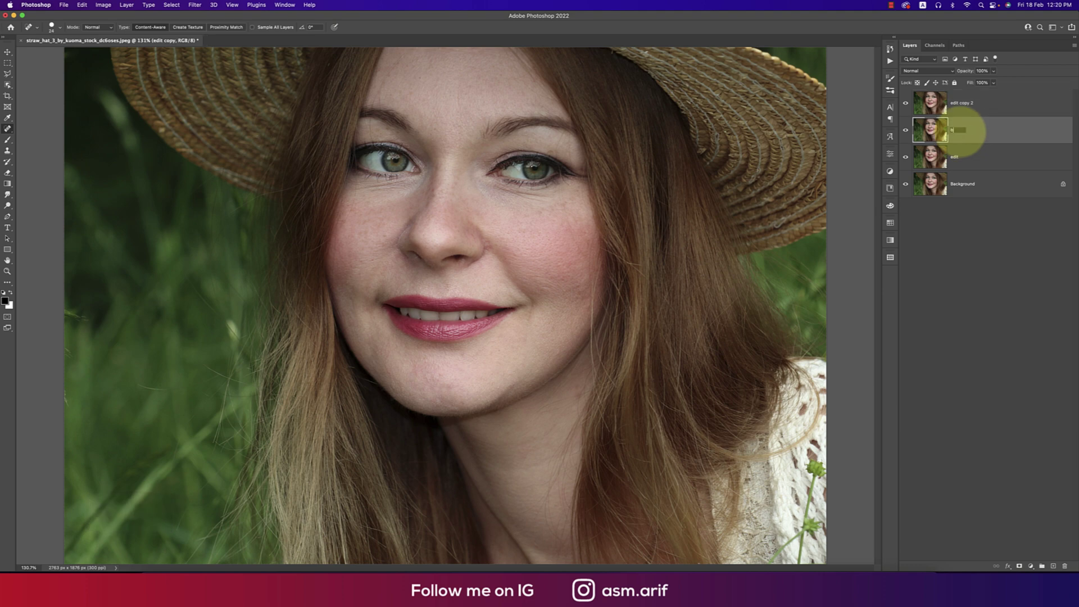
type("blur")
key("Return")
double_click(967, 103)
type("sharp")
key("Return")
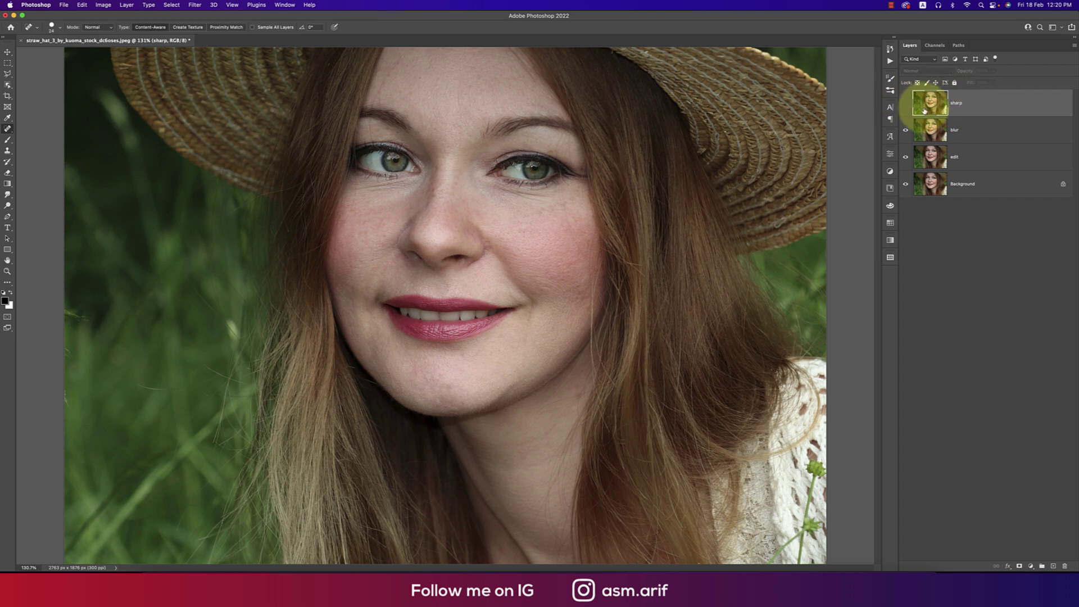
left_click(905, 103)
left_click(977, 130)
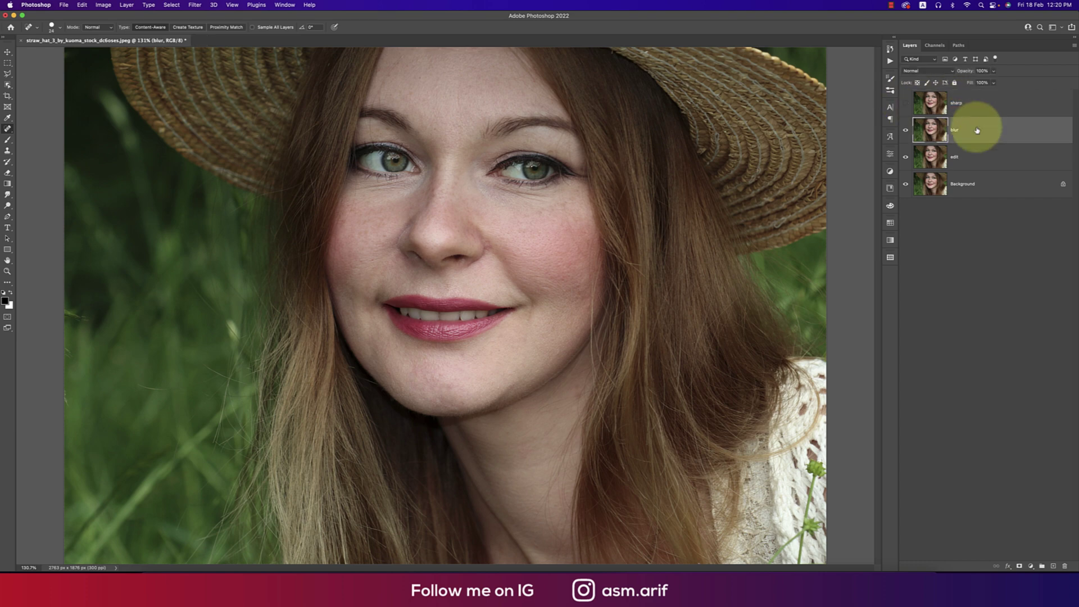
Apply a 3.7 px Gaussian Blur to the blur layer, then show and select sharp
left_click(194, 5)
mouse_move(289, 114)
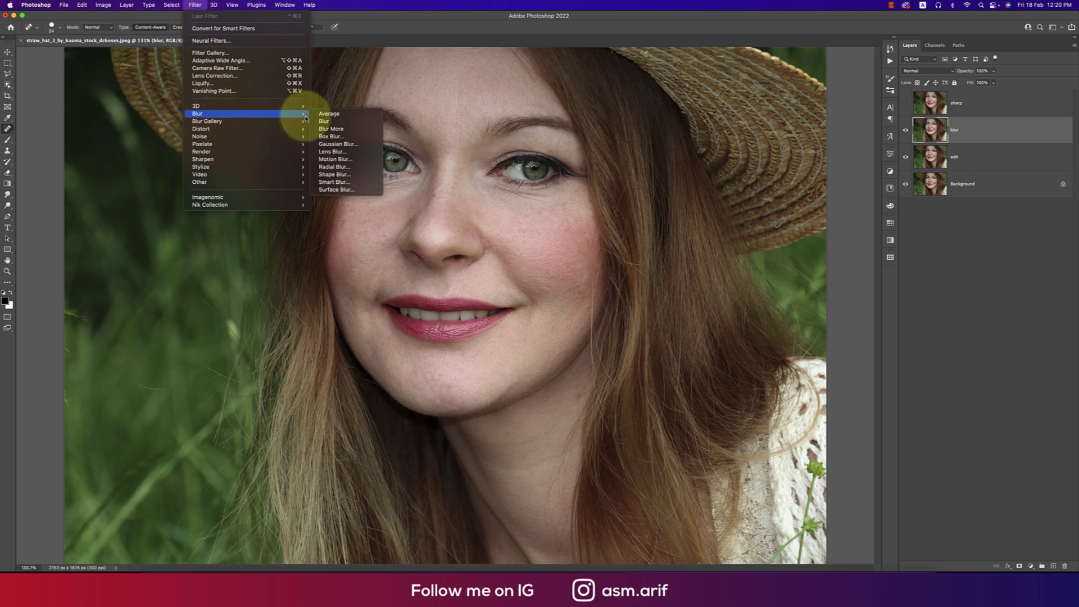
left_click(338, 145)
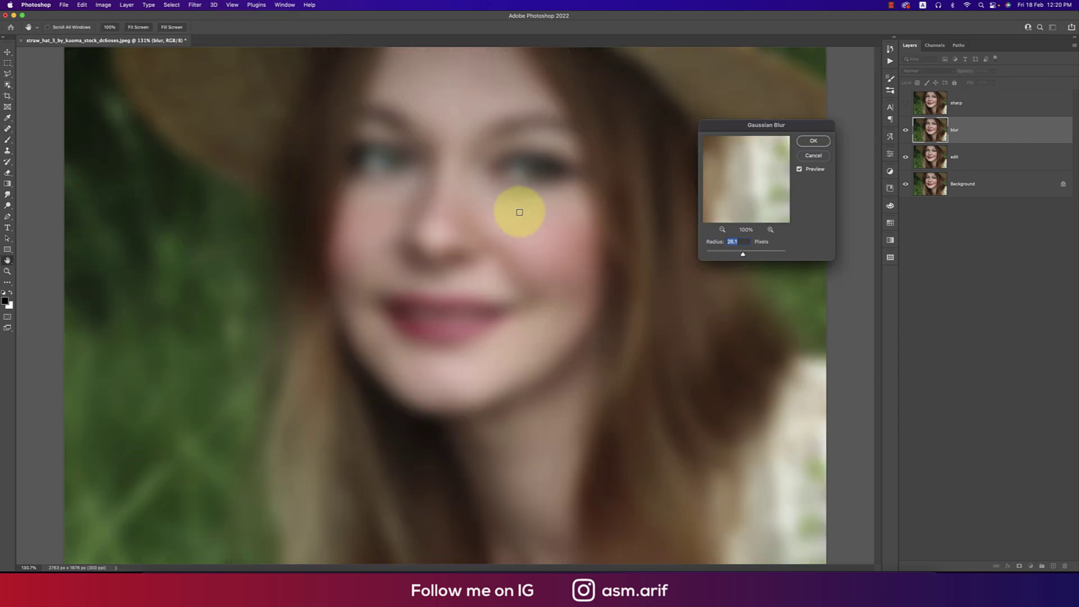
left_click(715, 255)
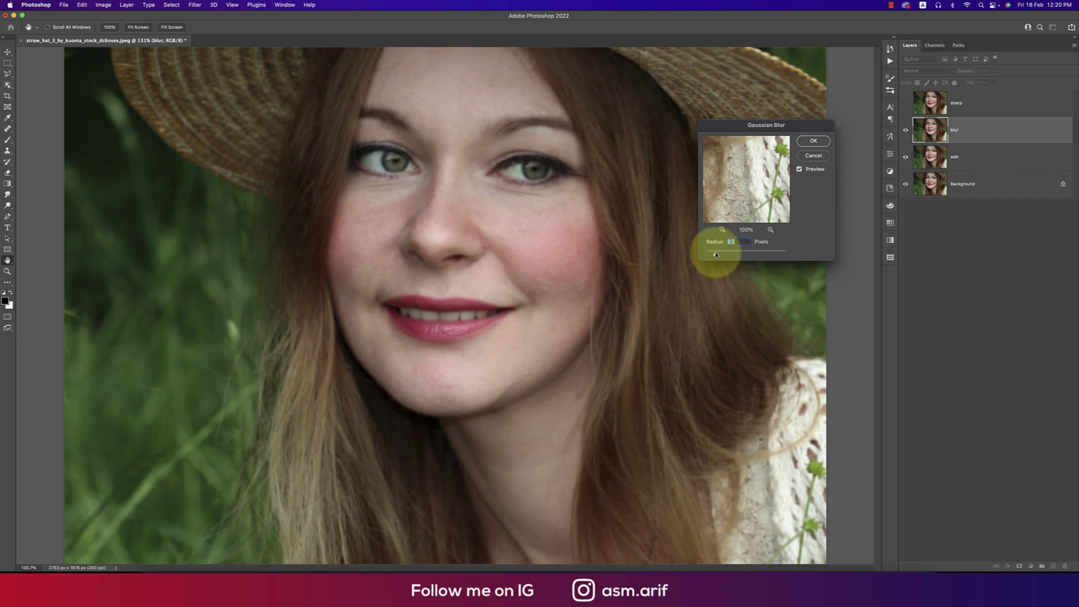
left_click_drag(715, 255, 722, 256)
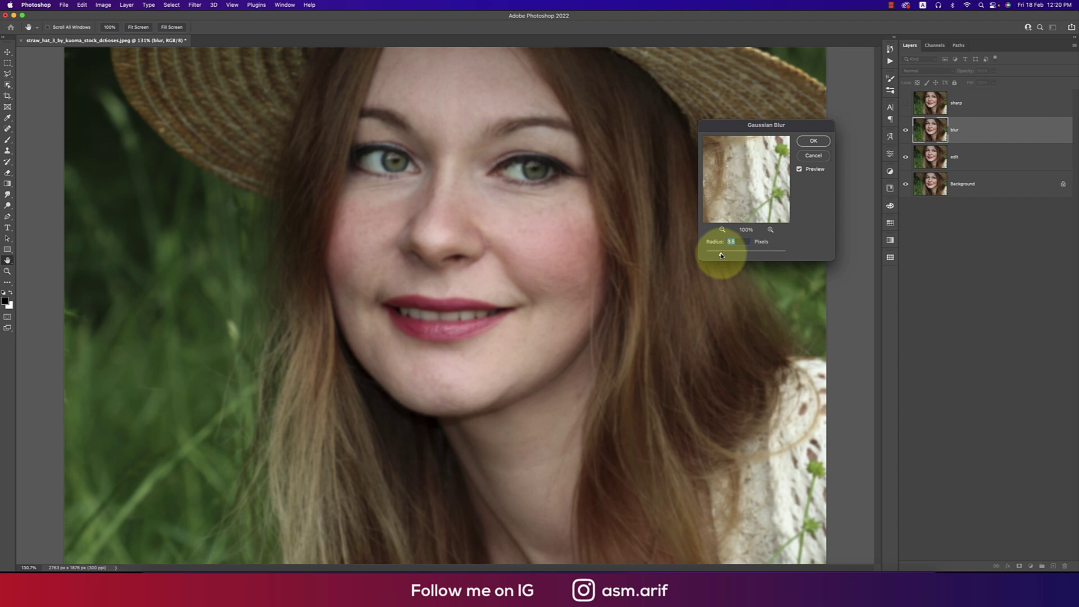
left_click(813, 142)
left_click(906, 103)
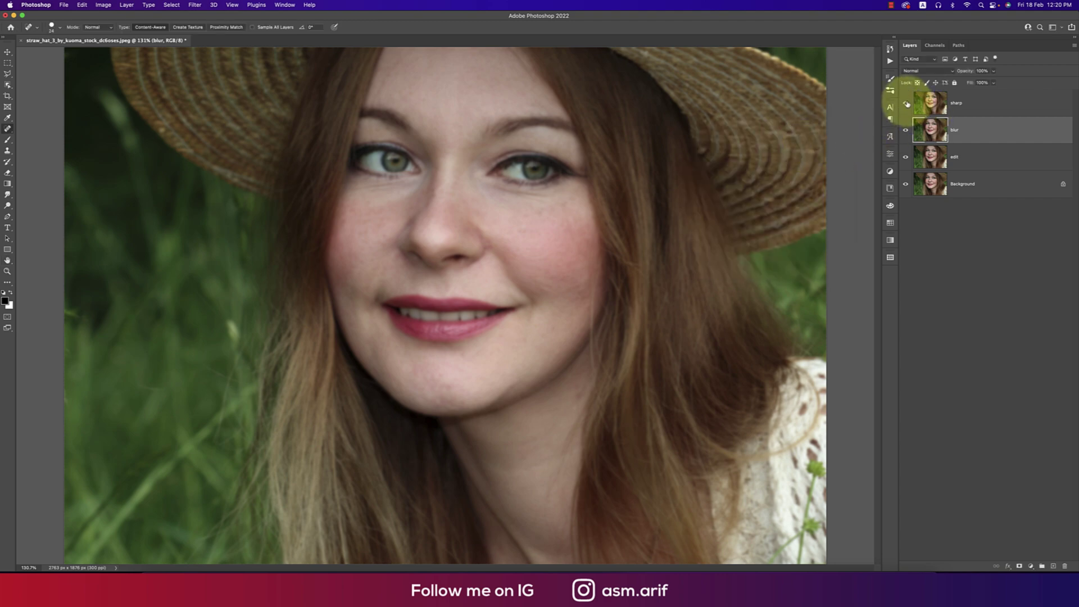
left_click(961, 103)
left_click(926, 71)
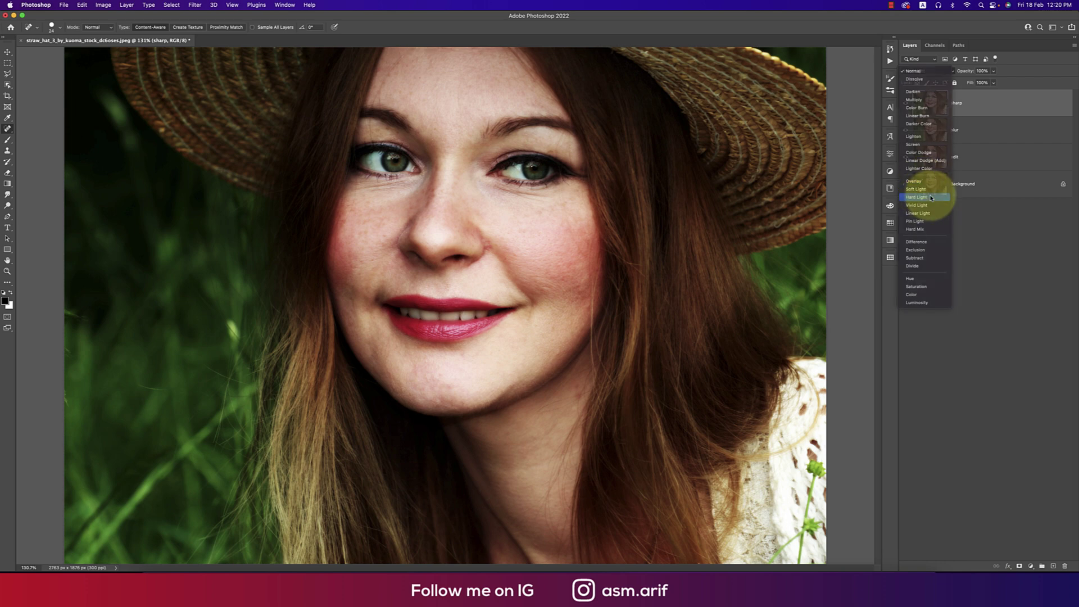
Set sharp to Hard Light with a 1.0 px High Pass, then group it with blur
left_click(925, 198)
left_click(195, 6)
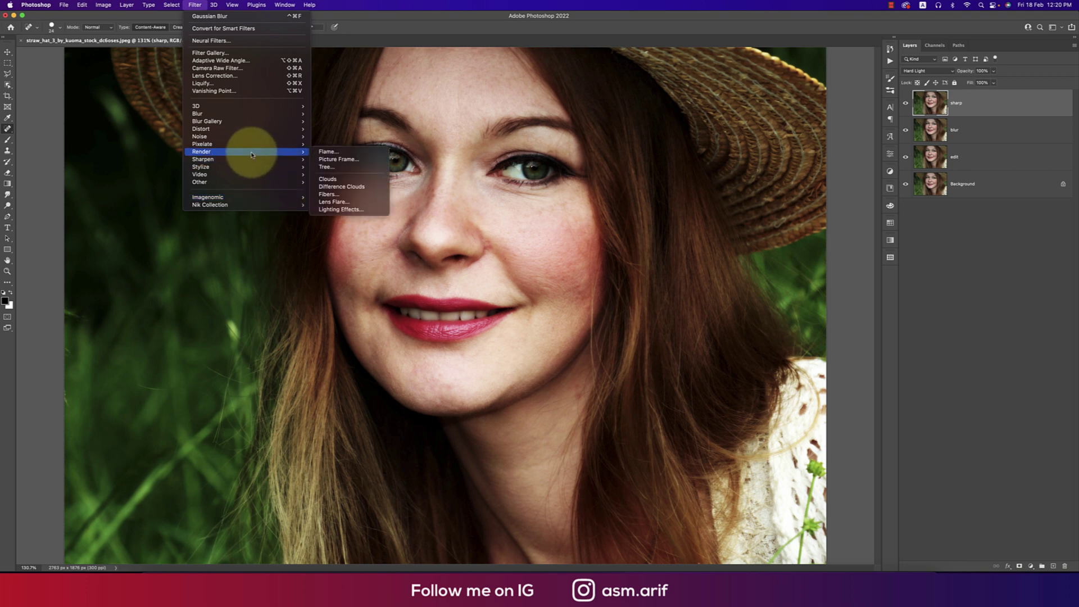
mouse_move(253, 183)
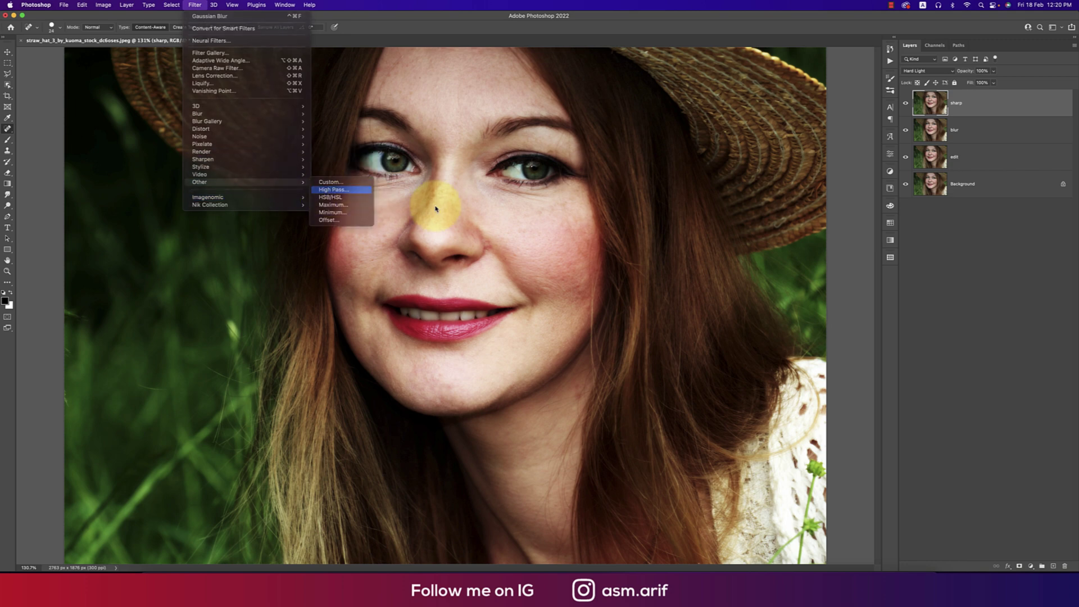
left_click(343, 190)
left_click_drag(508, 163, 629, 154)
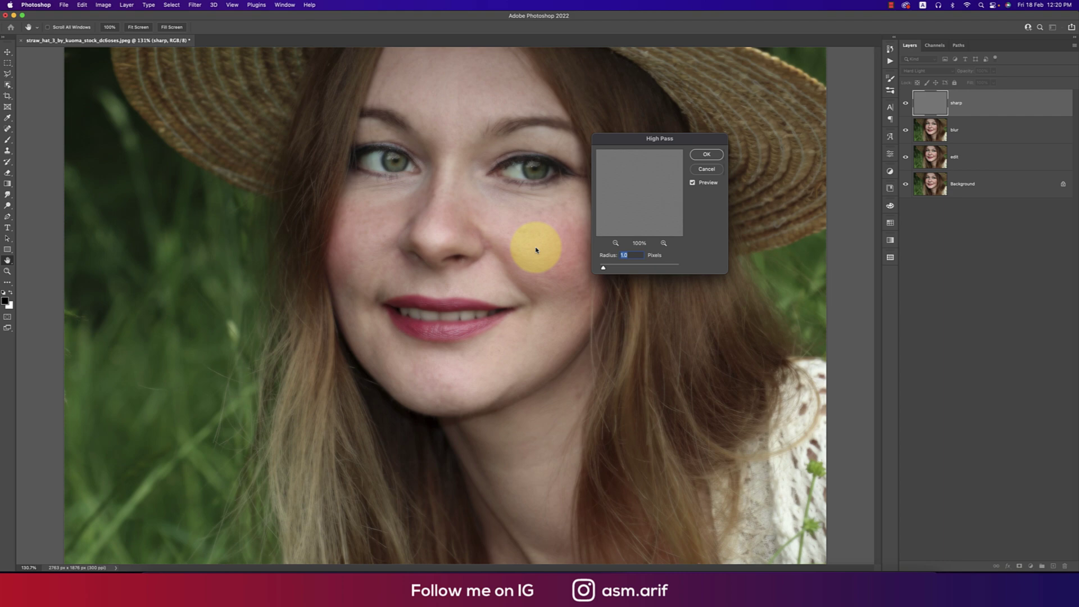
left_click(707, 155)
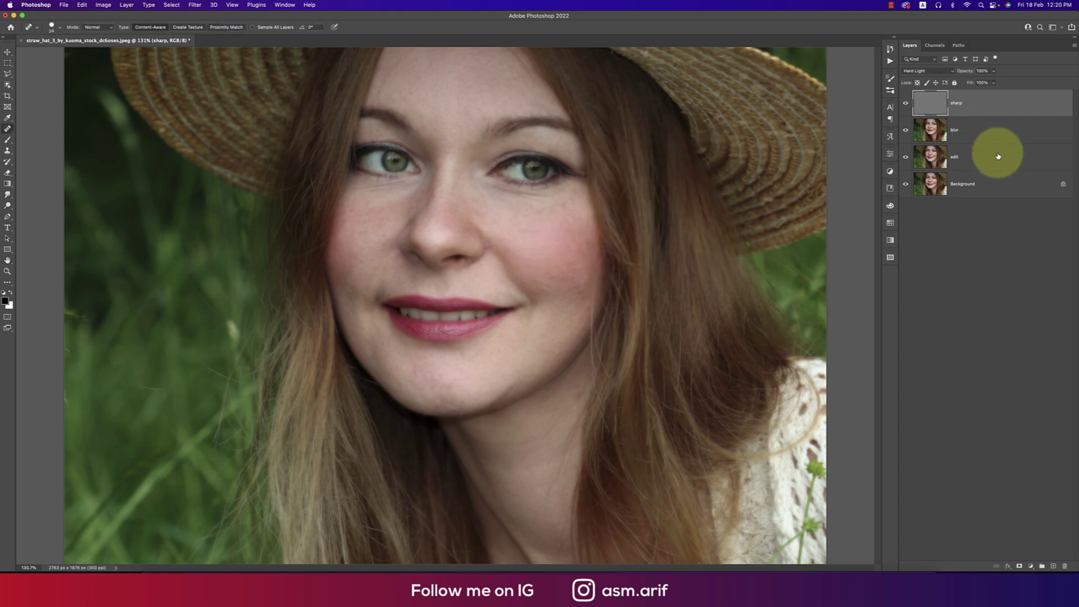
left_click(988, 133, "shift")
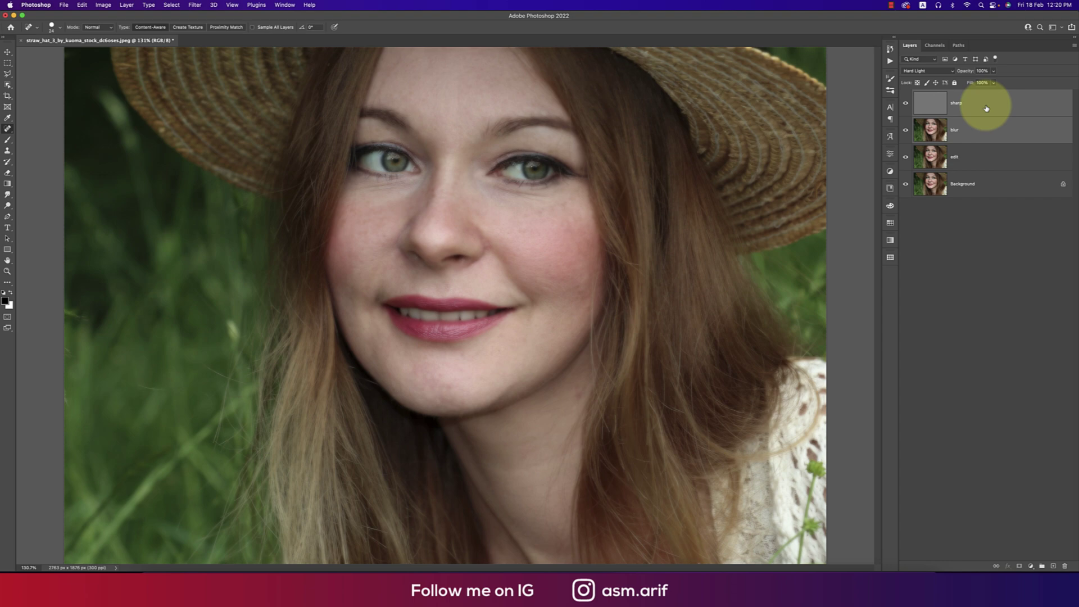
key("super+g")
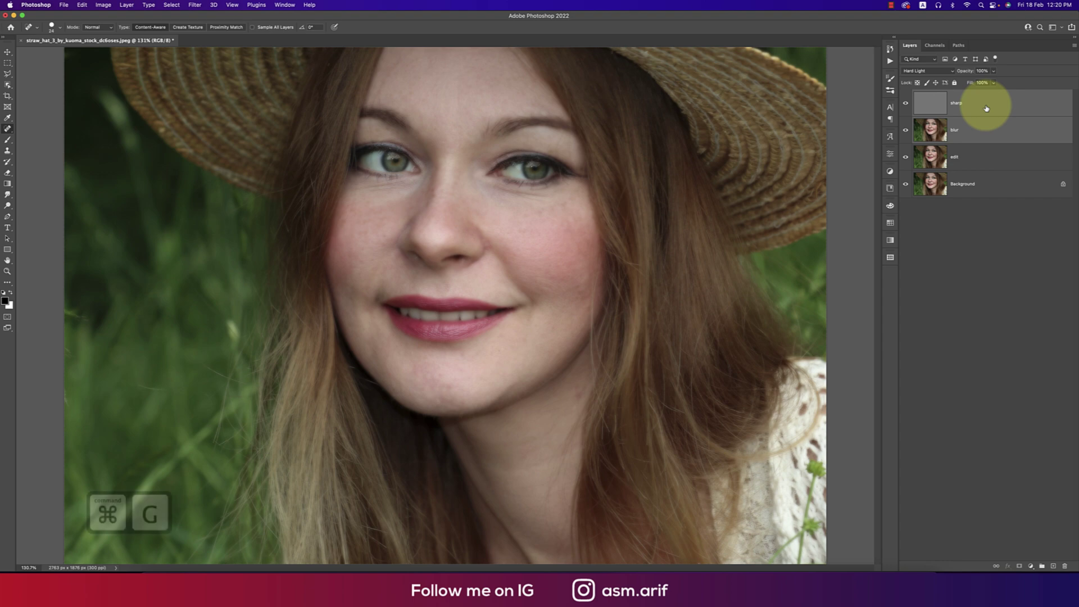
Add an inverted black mask to Group 1 and set the brush to 68% opacity, 73% flow
left_click(1019, 566)
key("super+i")
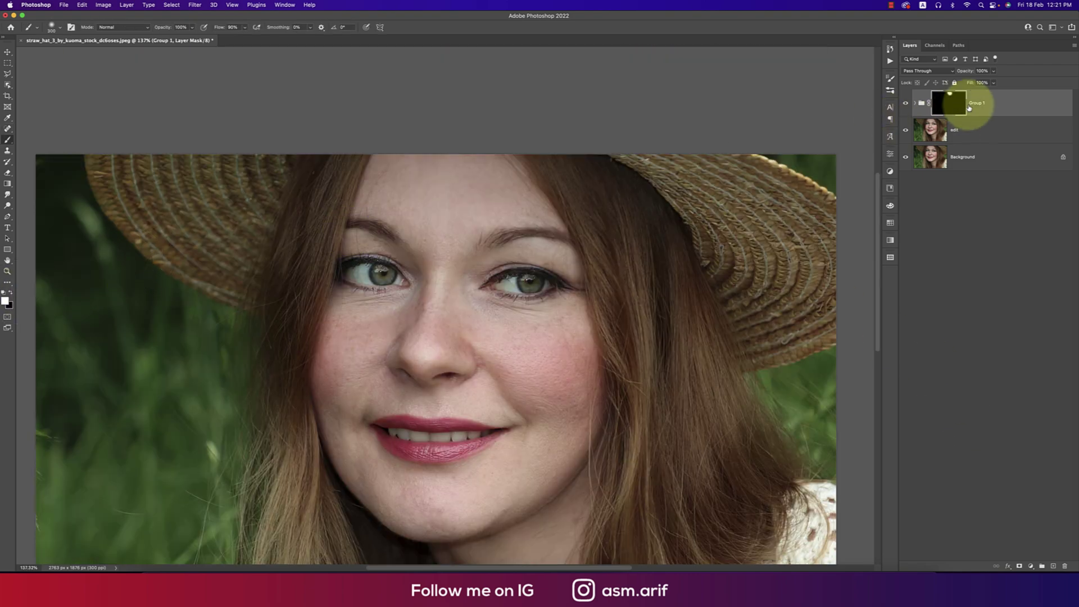
key("super+z")
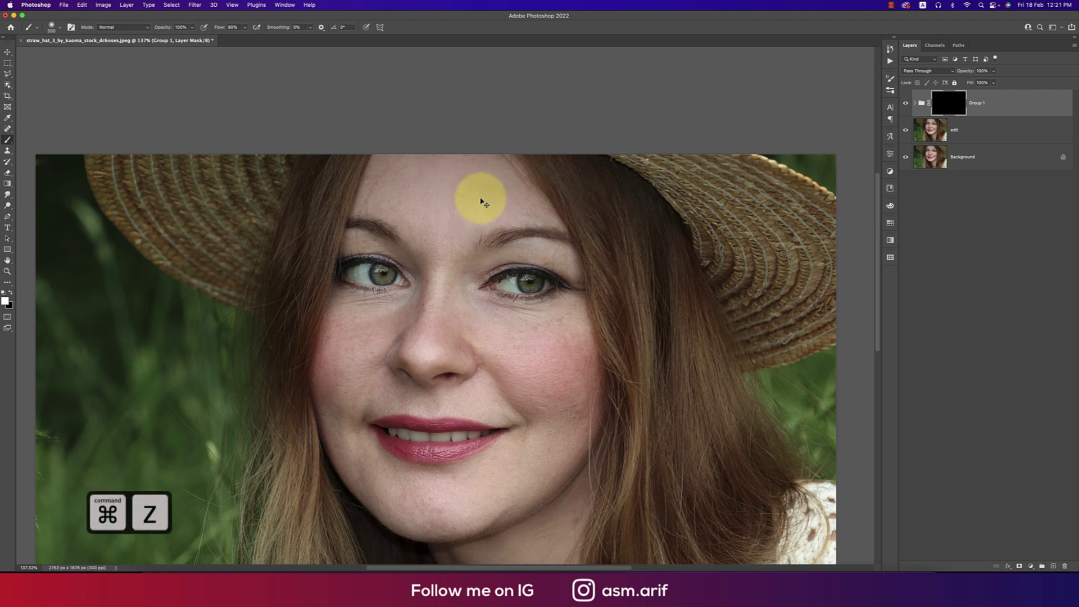
left_click_drag(169, 29, 149, 29)
left_click_drag(219, 28, 215, 29)
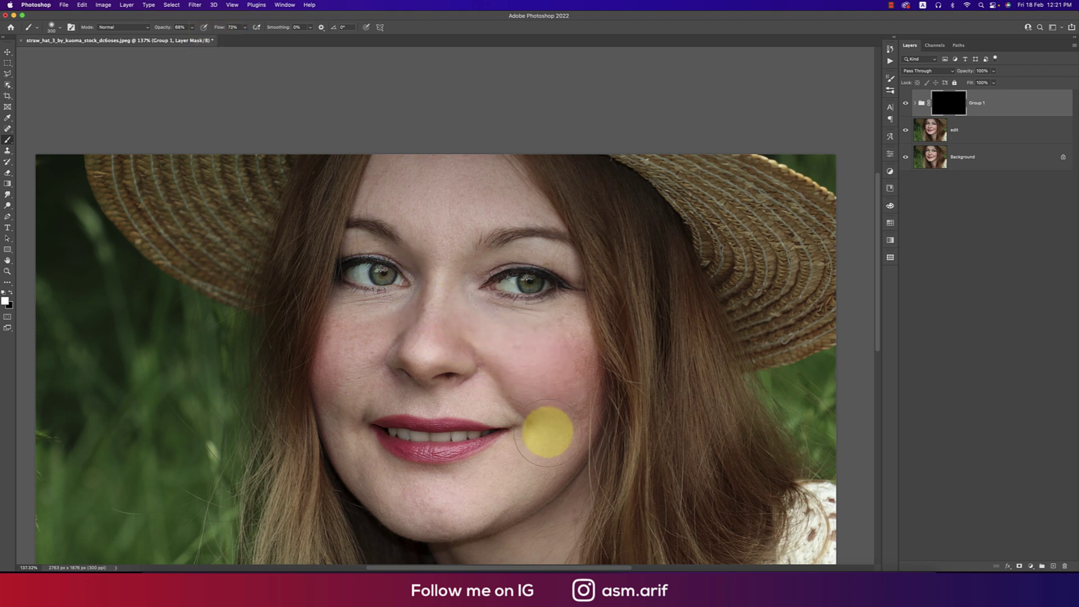
Paint white over the cheek and forehead skin, then toggle Group 1 to compare
mouse_move(539, 453)
left_mouse_down()
mouse_move(525, 409)
mouse_move(448, 296)
mouse_move(453, 203)
mouse_move(474, 181)
mouse_move(401, 182)
mouse_move(469, 291)
mouse_move(511, 224)
mouse_move(593, 218)
mouse_move(421, 324)
mouse_move(528, 332)
mouse_move(408, 381)
mouse_move(625, 358)
mouse_move(441, 437)
mouse_move(445, 316)
mouse_move(411, 124)
mouse_move(593, 138)
mouse_move(602, 386)
left_mouse_up()
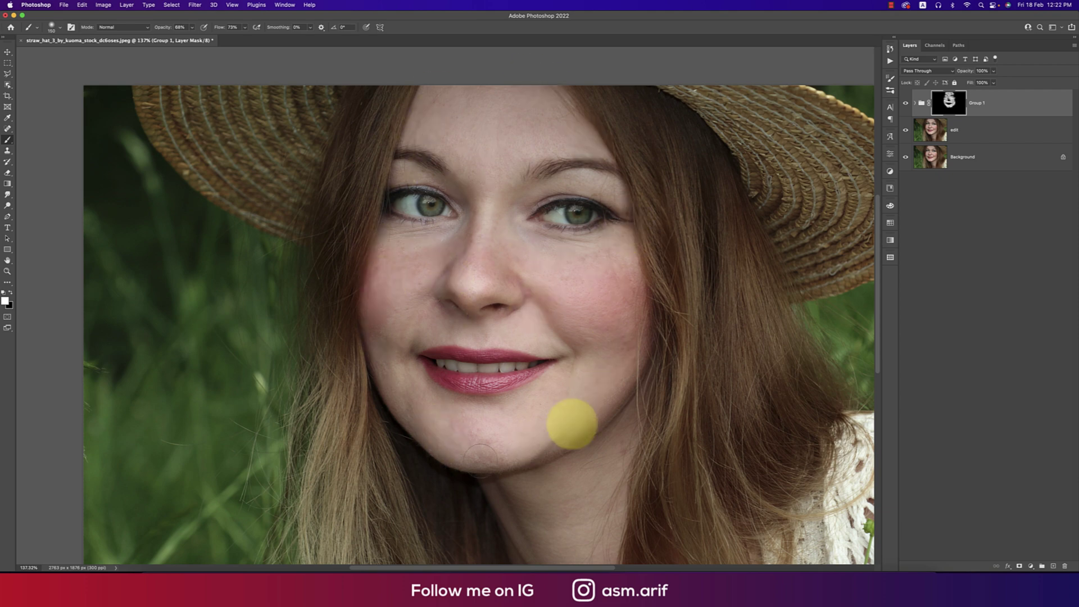
scroll(602, 386, "down", 5)
key("super+0")
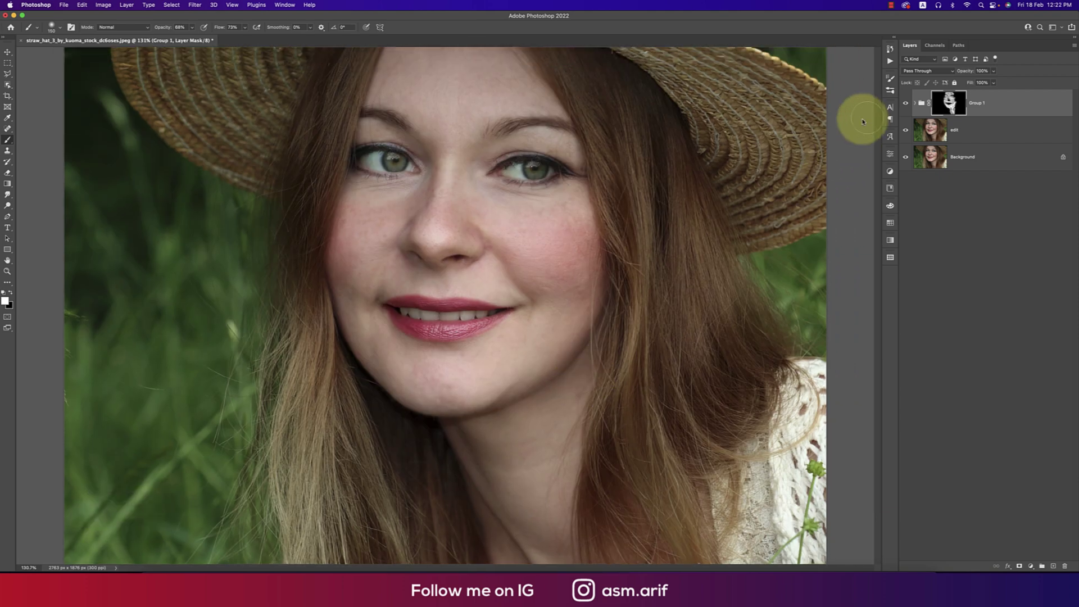
left_click(904, 104)
left_click(904, 103)
left_click(978, 131)
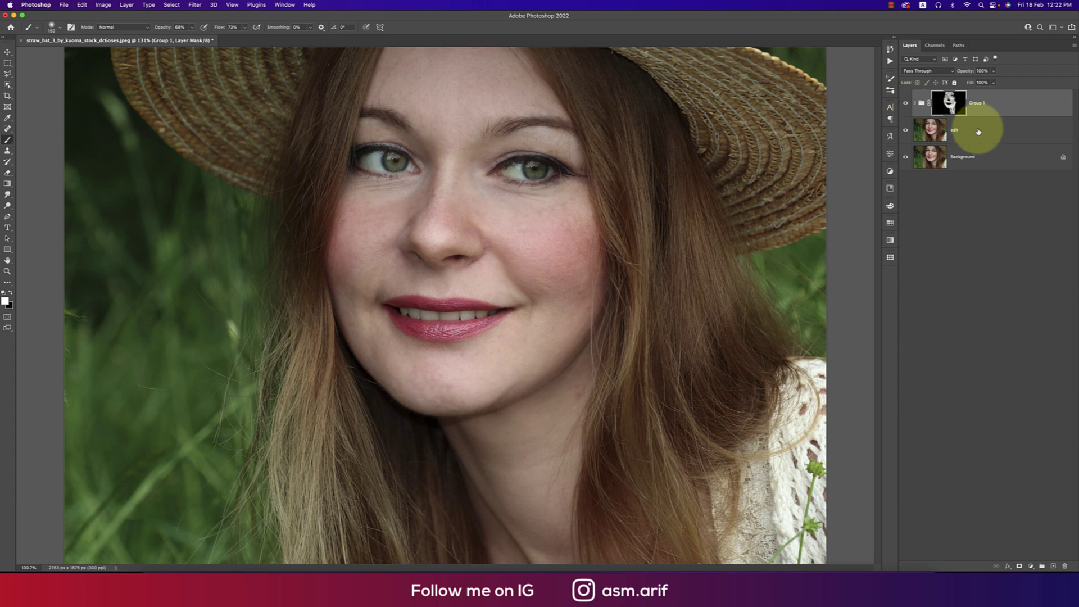
Convert Group 1 and the edit layer into one smart object and open Neural Filters
right_click(977, 131)
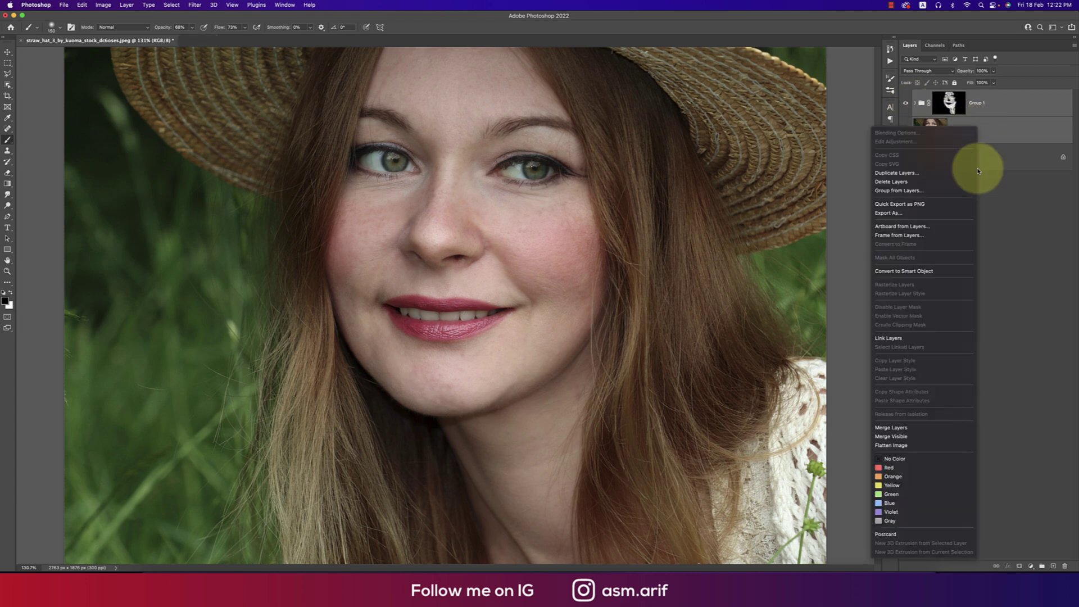
left_click(937, 271)
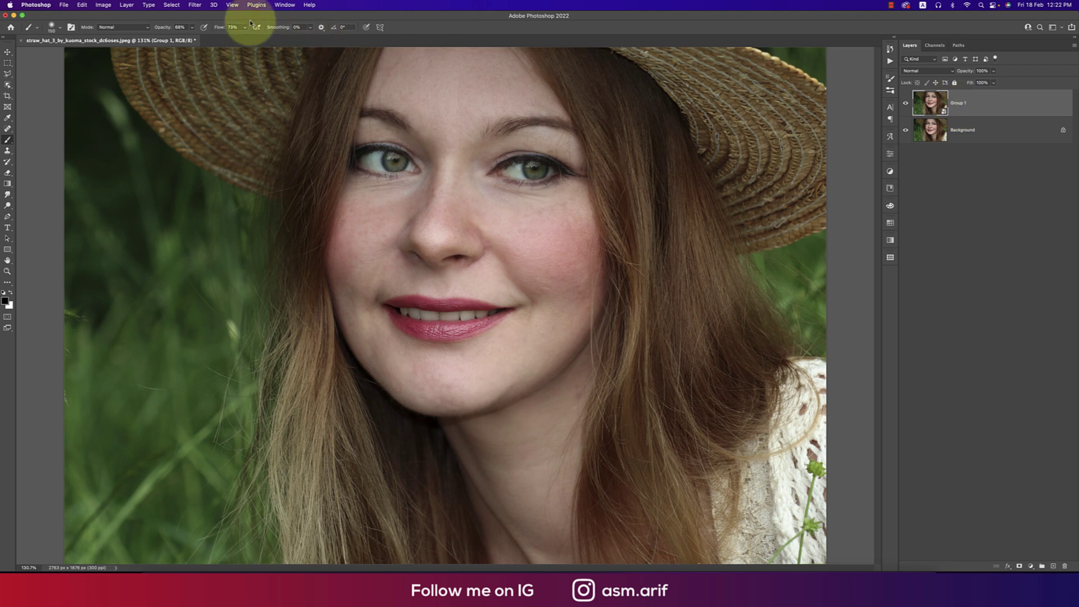
left_click(195, 5)
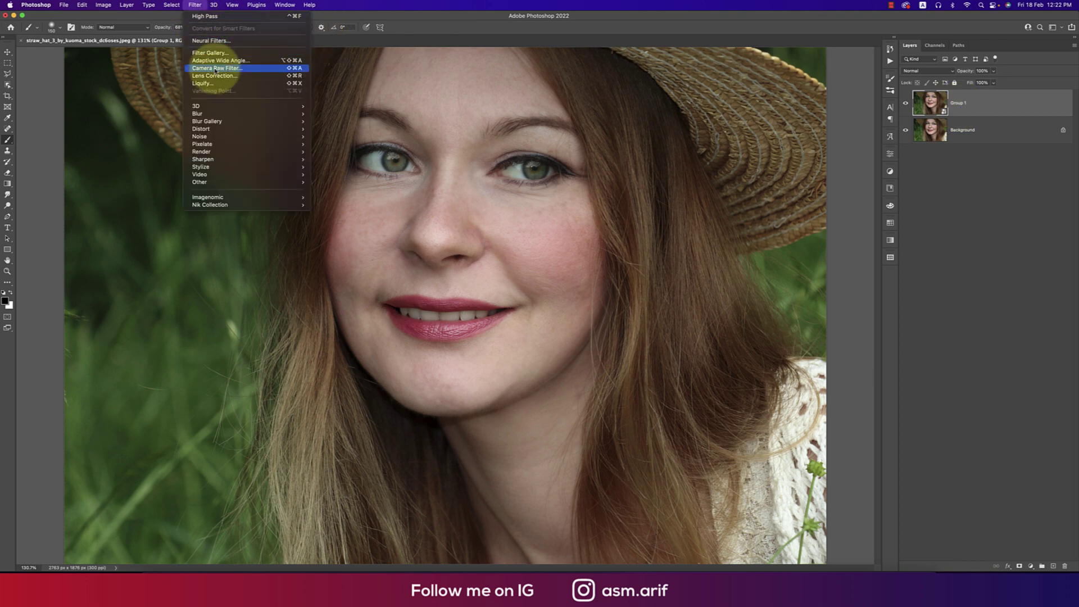
left_click(211, 40)
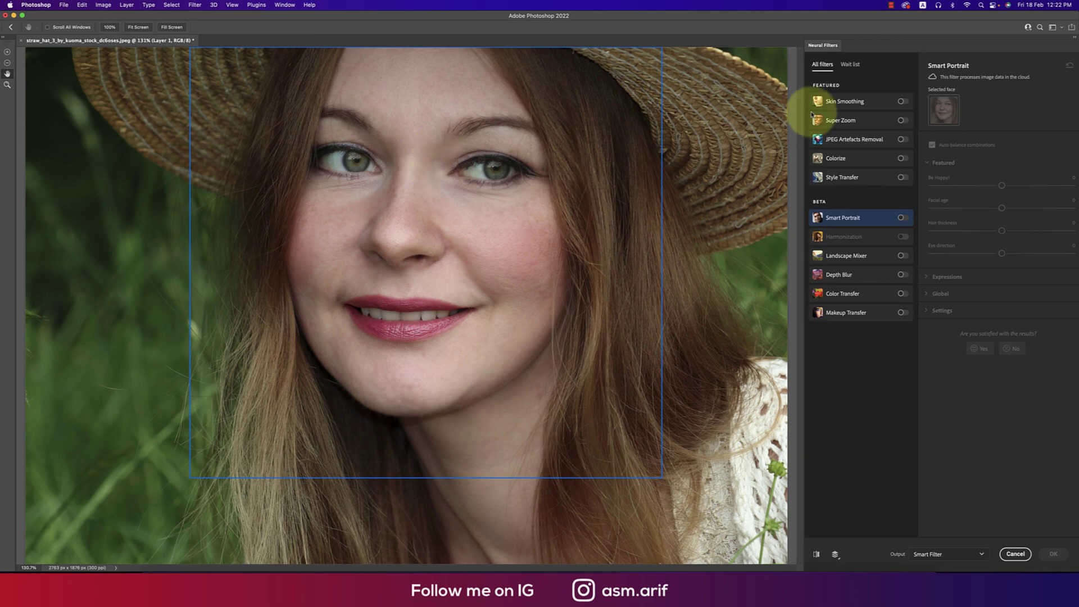
Enable Skin Smoothing with Smoothness +37 and apply it as a smart filter
left_click(902, 102)
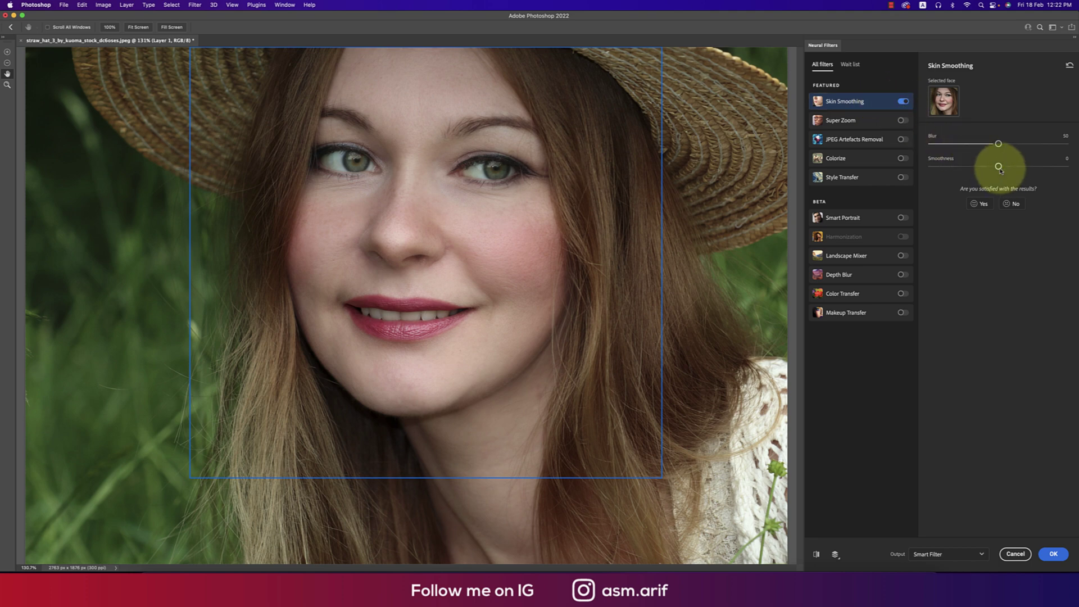
left_click_drag(998, 166, 962, 145)
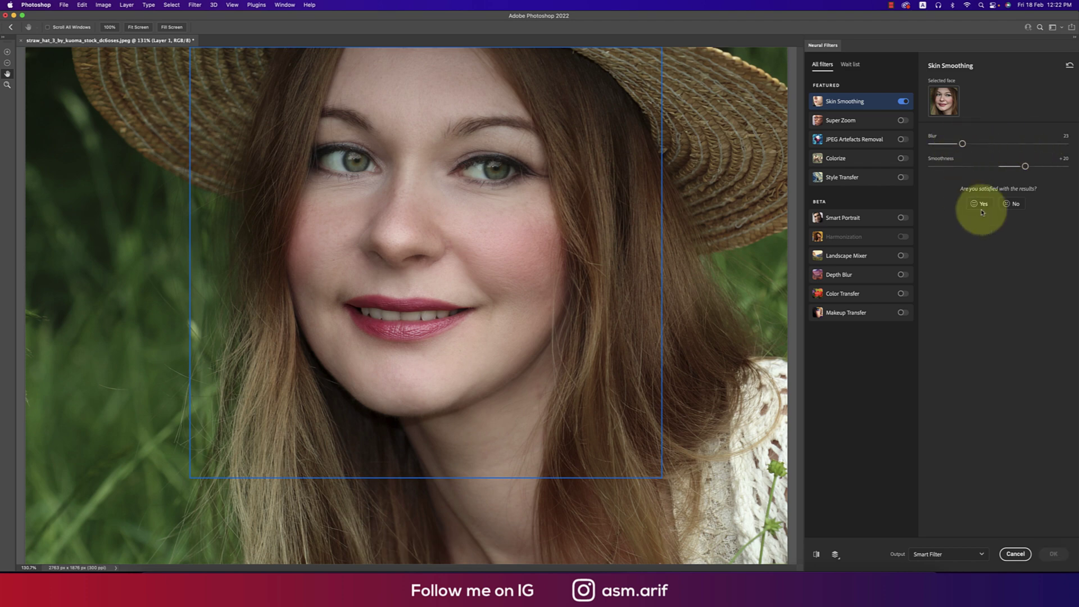
left_click_drag(1024, 166, 1049, 167)
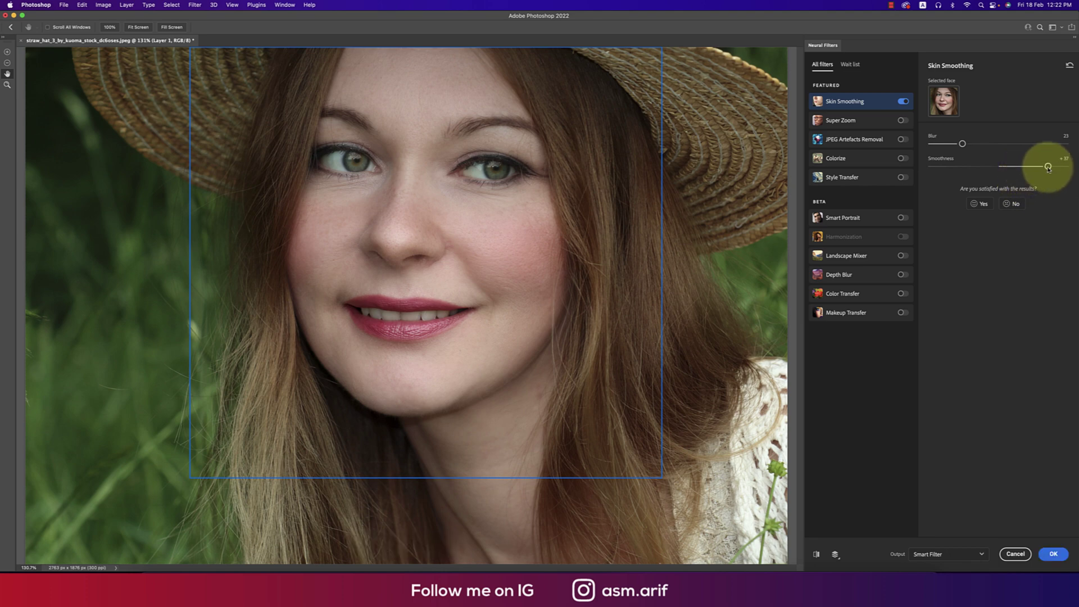
left_click(1053, 554)
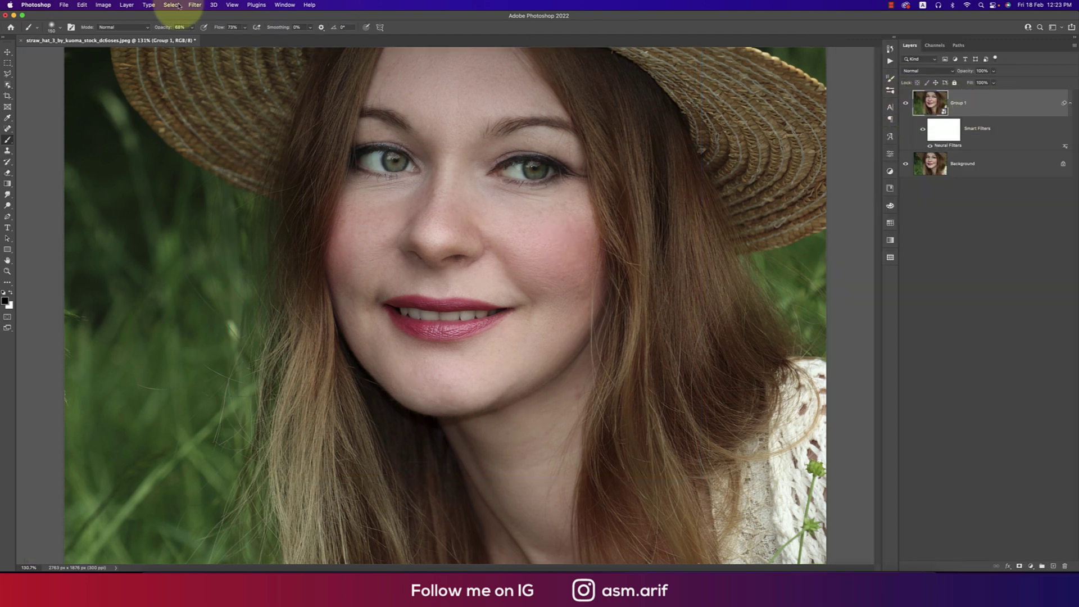
left_click(195, 5)
In the Camera Raw Filter, set a custom white balance sampled from the hat, then the eye
left_click(212, 68)
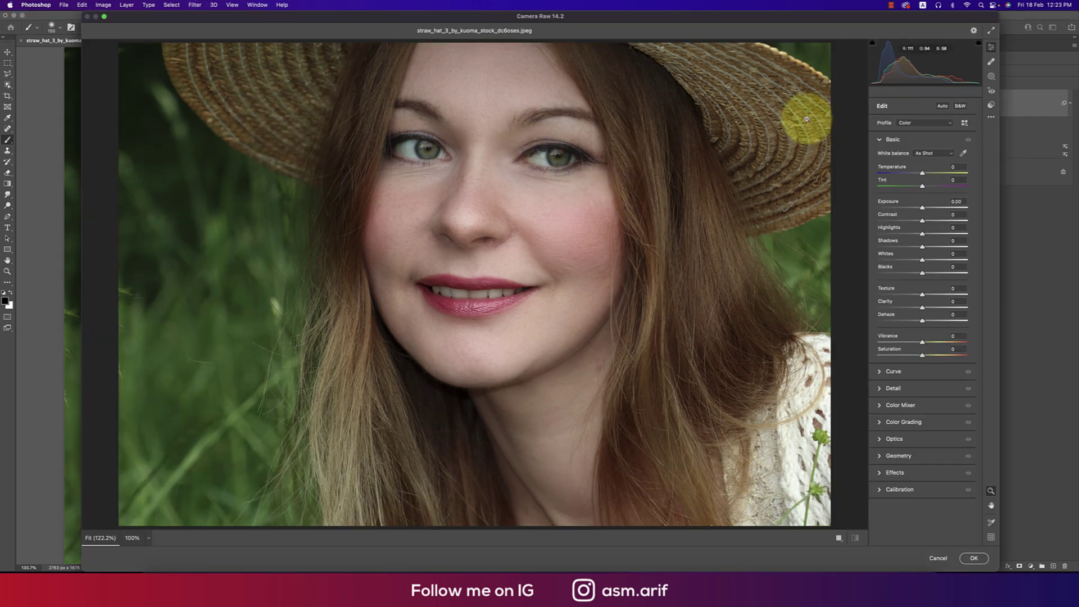
left_click(964, 153)
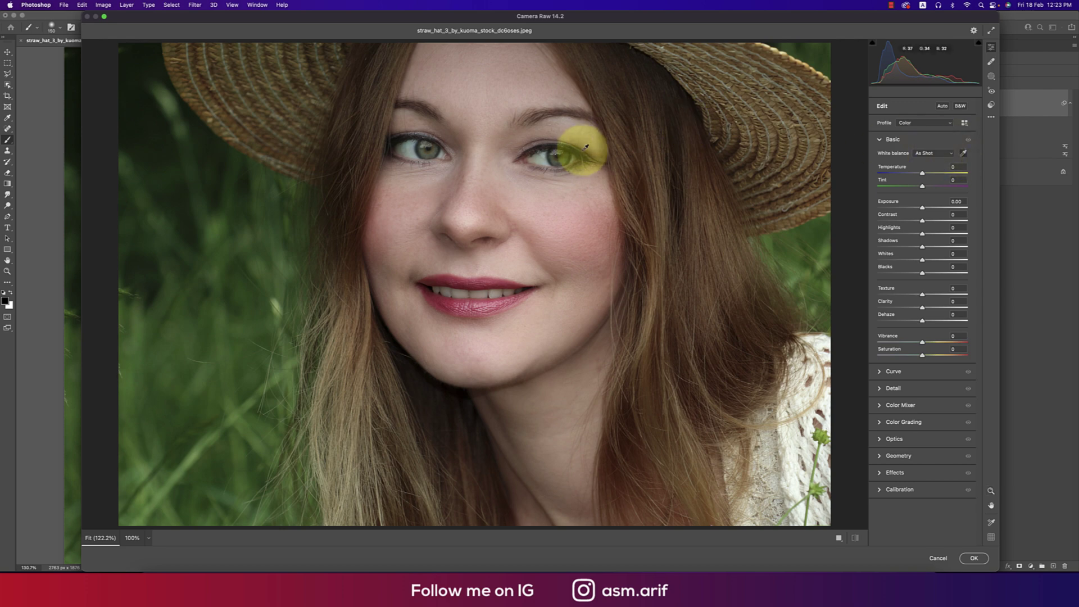
left_click(641, 89)
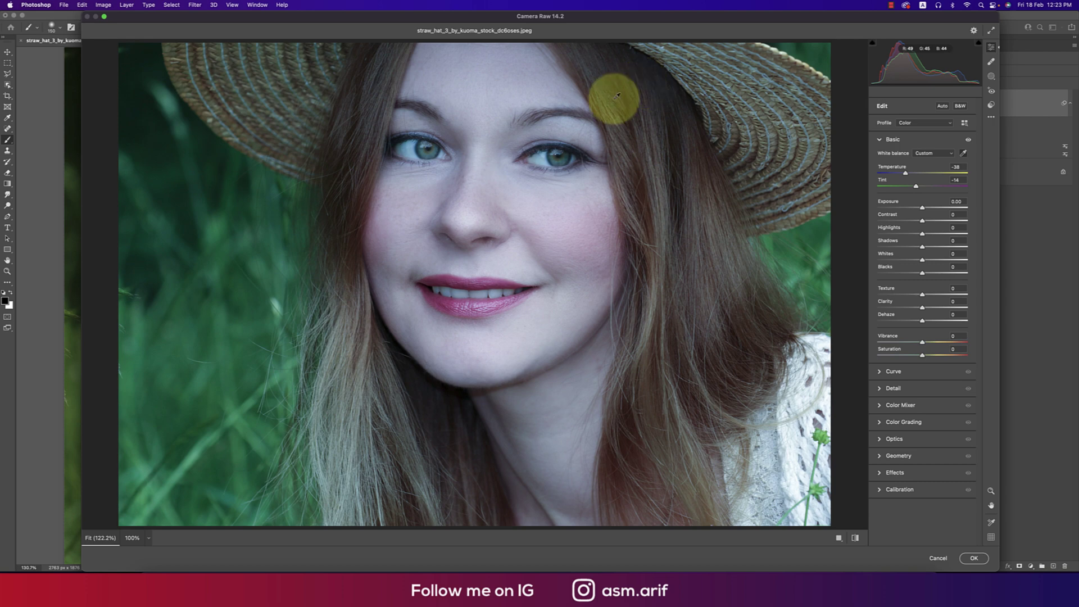
left_click(563, 148)
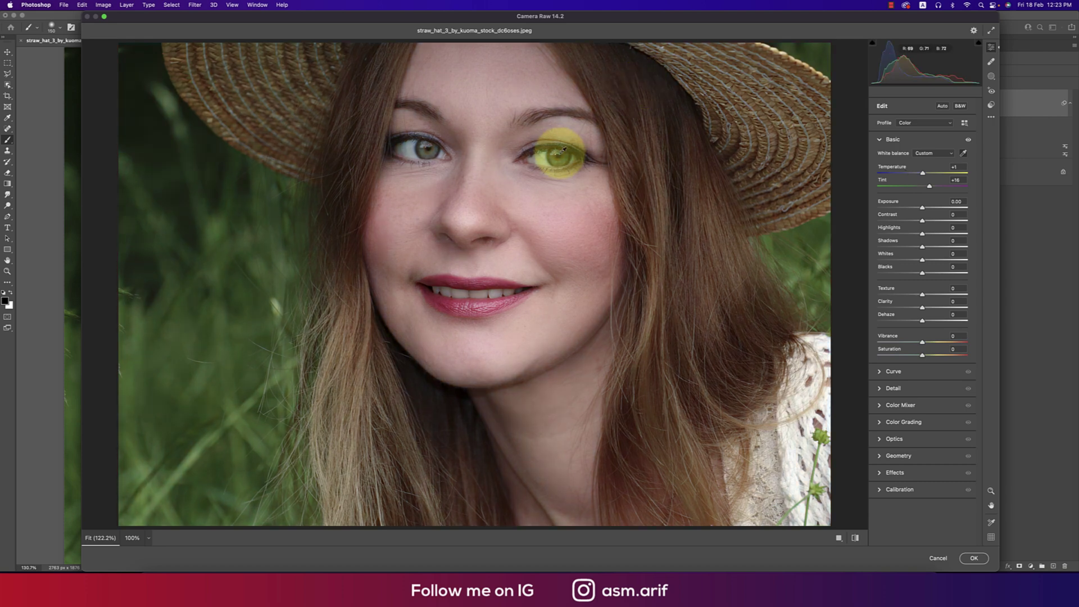
left_click(888, 405)
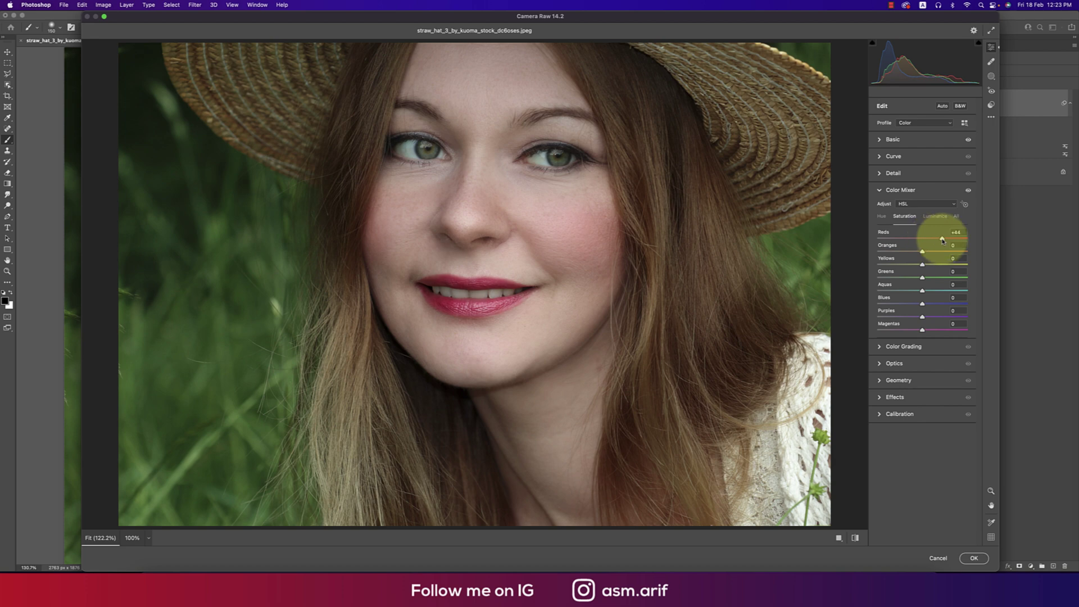
Shift Reds hue toward orange and adjust Reds, Oranges, Aquas, Yellows and Purples luminance
left_click(881, 216)
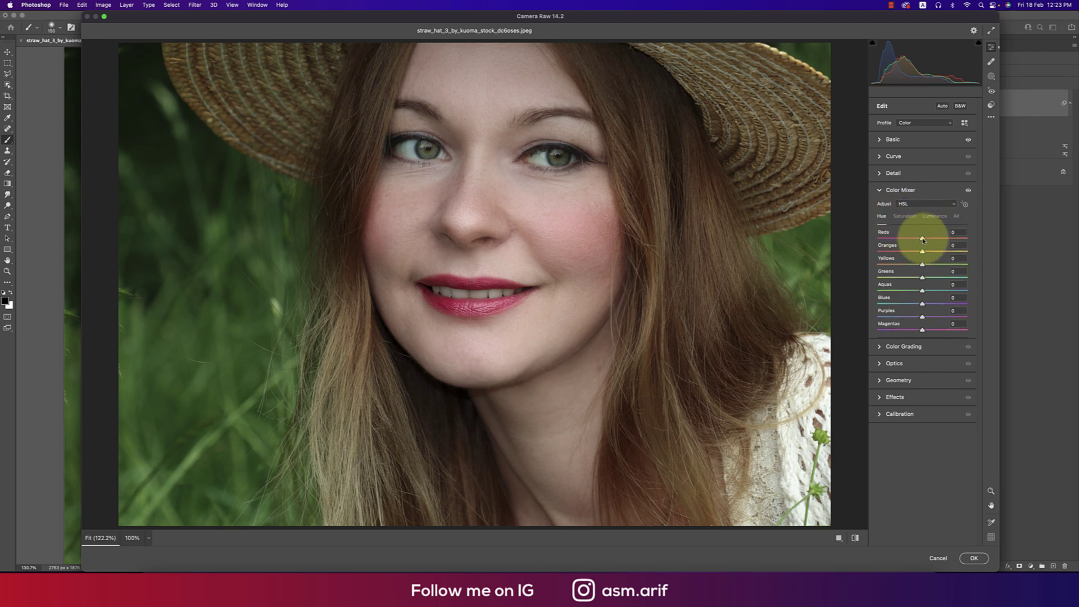
left_click_drag(923, 239, 936, 240)
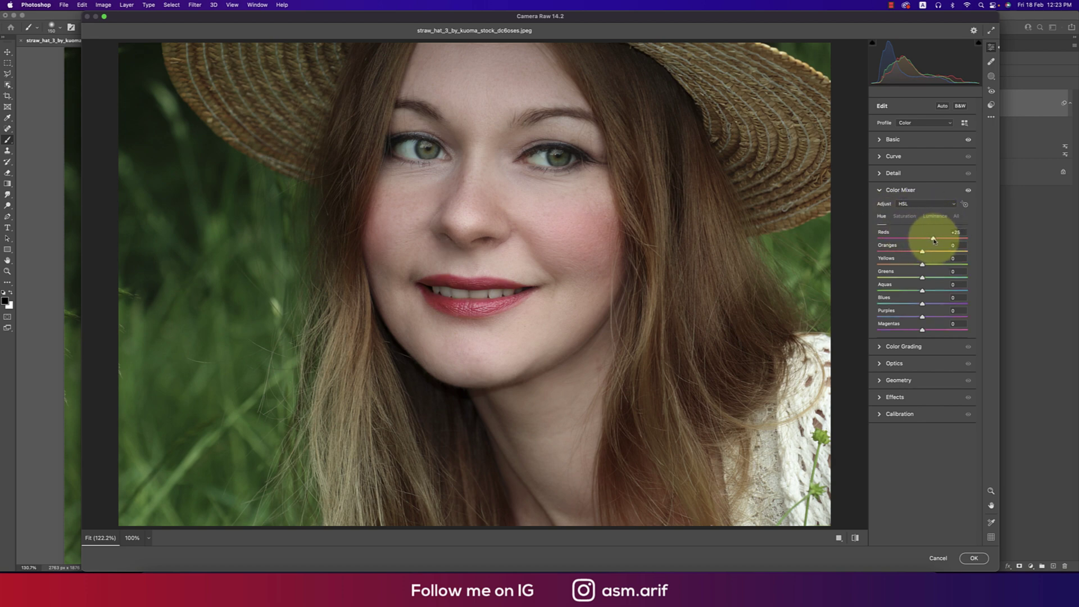
left_click(935, 216)
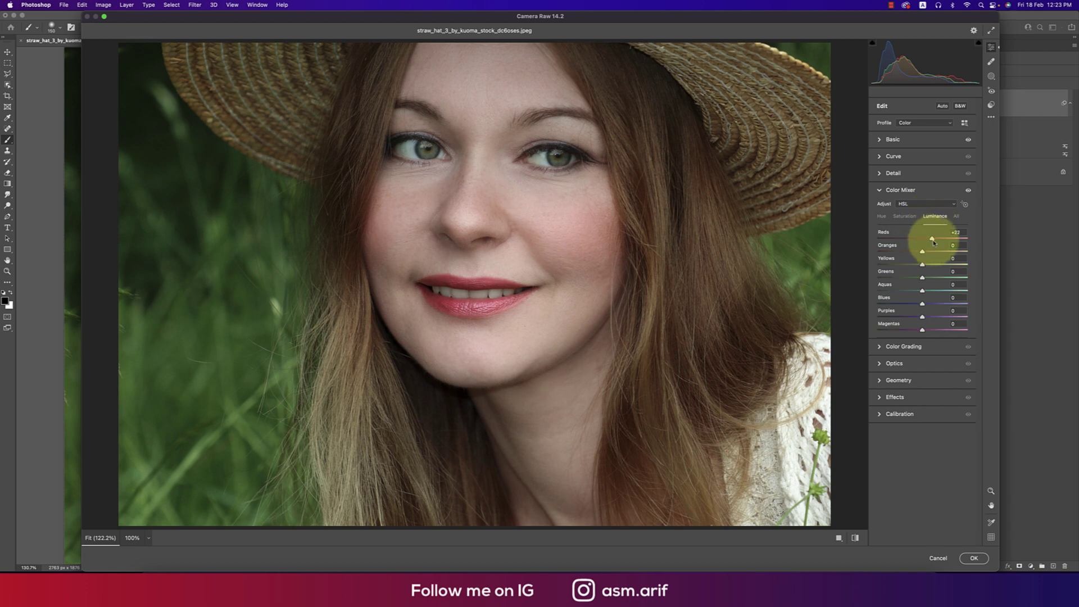
left_click_drag(933, 241, 912, 240)
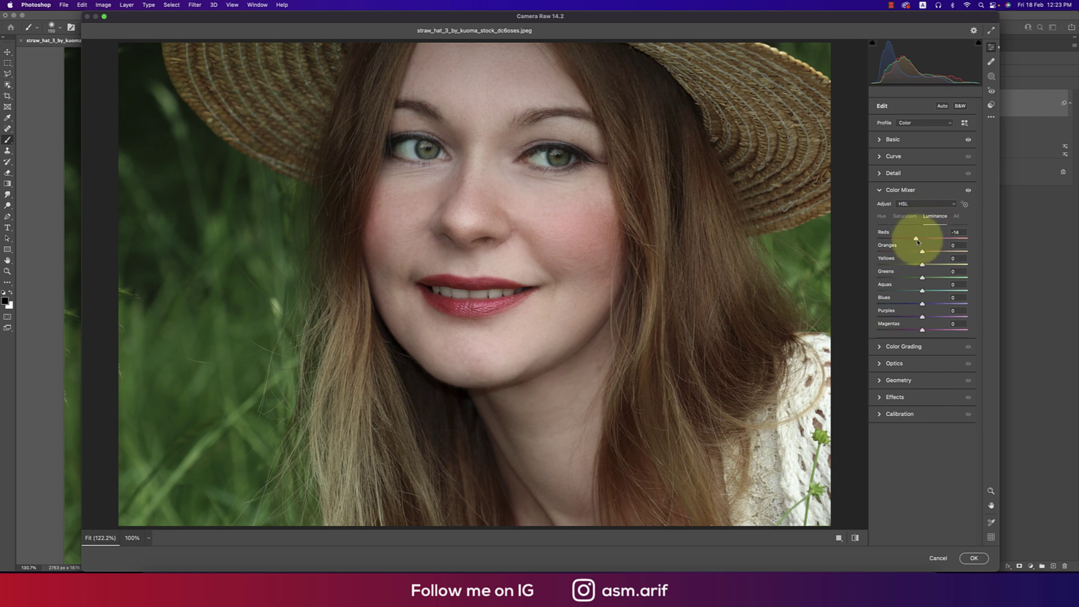
left_click_drag(922, 251, 930, 254)
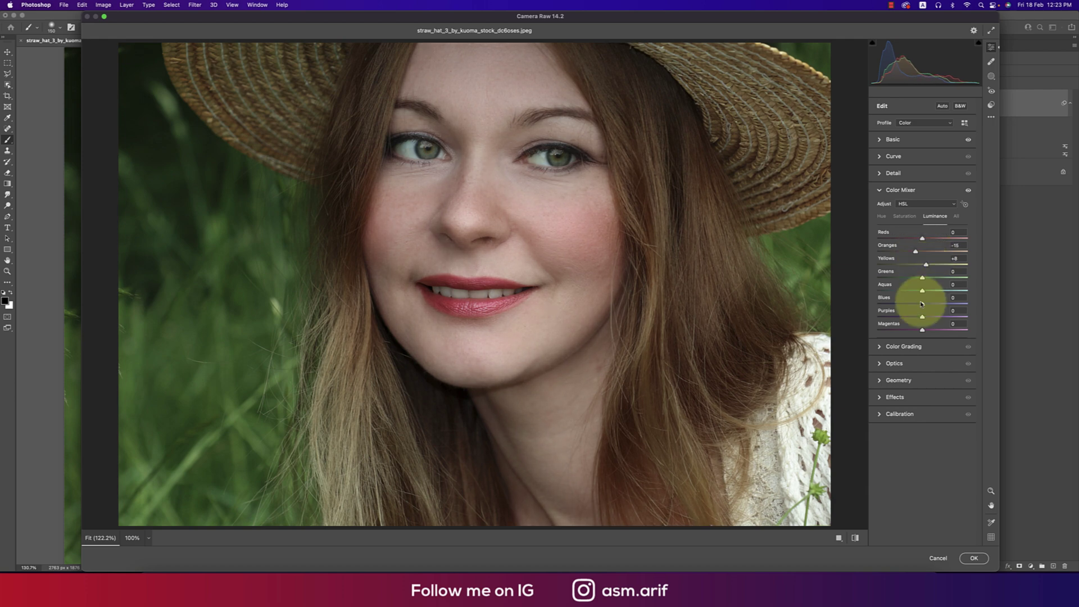
left_click_drag(922, 291, 932, 319)
left_click_drag(926, 265, 933, 265)
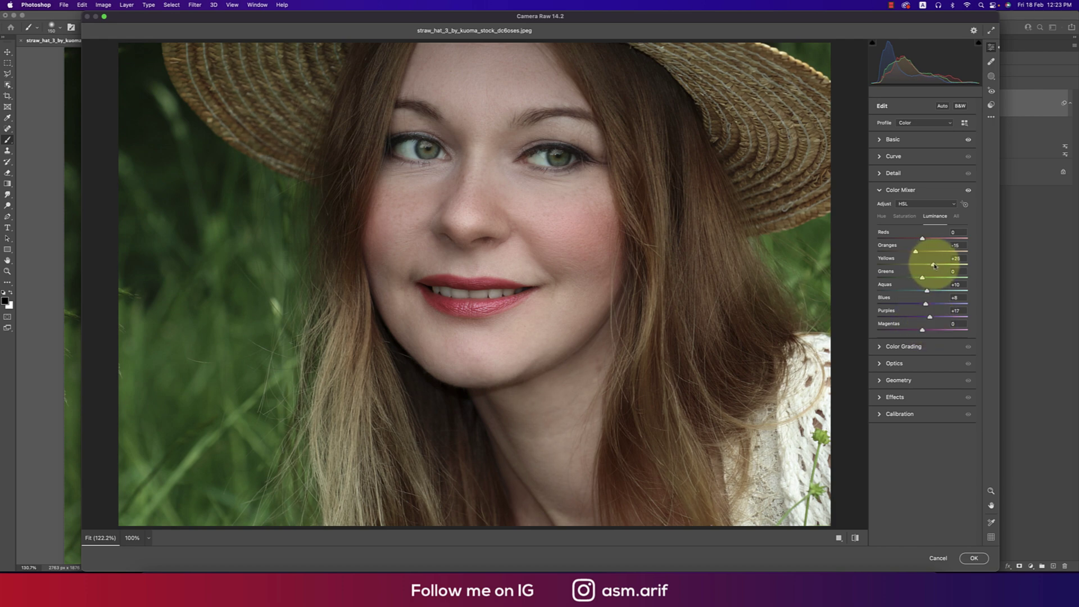
Set the Aquas hue to -56 and reduce the Greens saturation
left_click(881, 216)
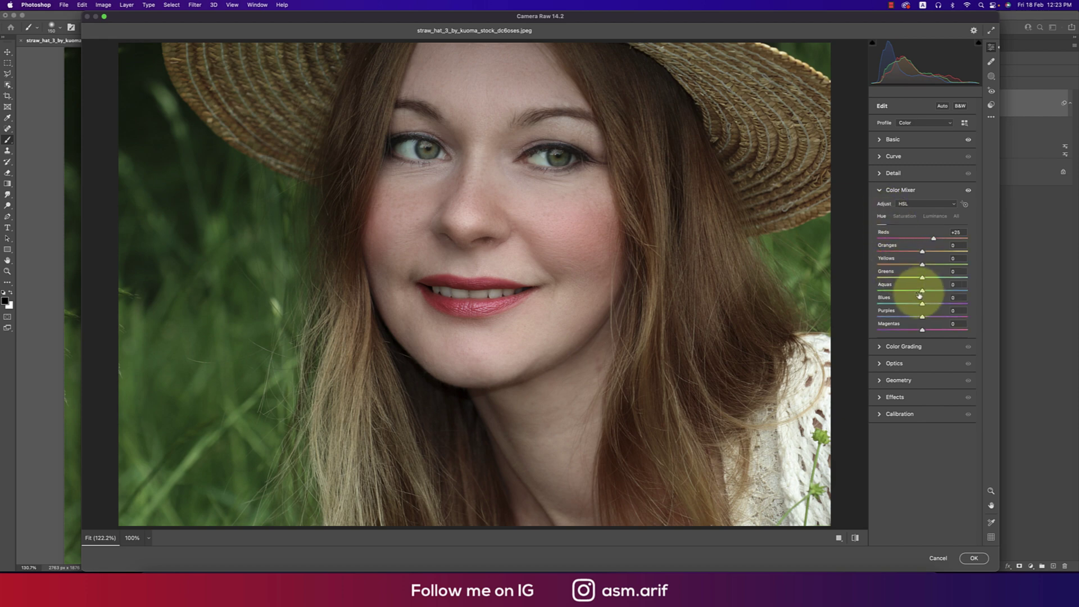
mouse_move(922, 292)
left_mouse_down()
mouse_move(881, 292)
mouse_move(925, 292)
mouse_move(884, 278)
mouse_move(953, 284)
mouse_move(887, 276)
mouse_move(919, 278)
left_mouse_up()
left_click(905, 217)
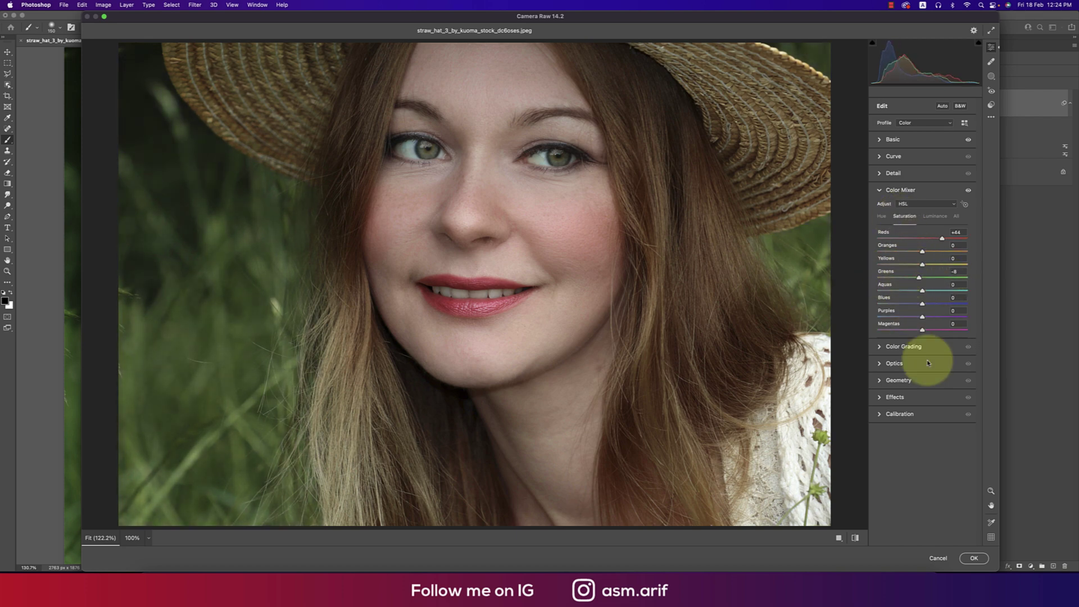
left_click(891, 414)
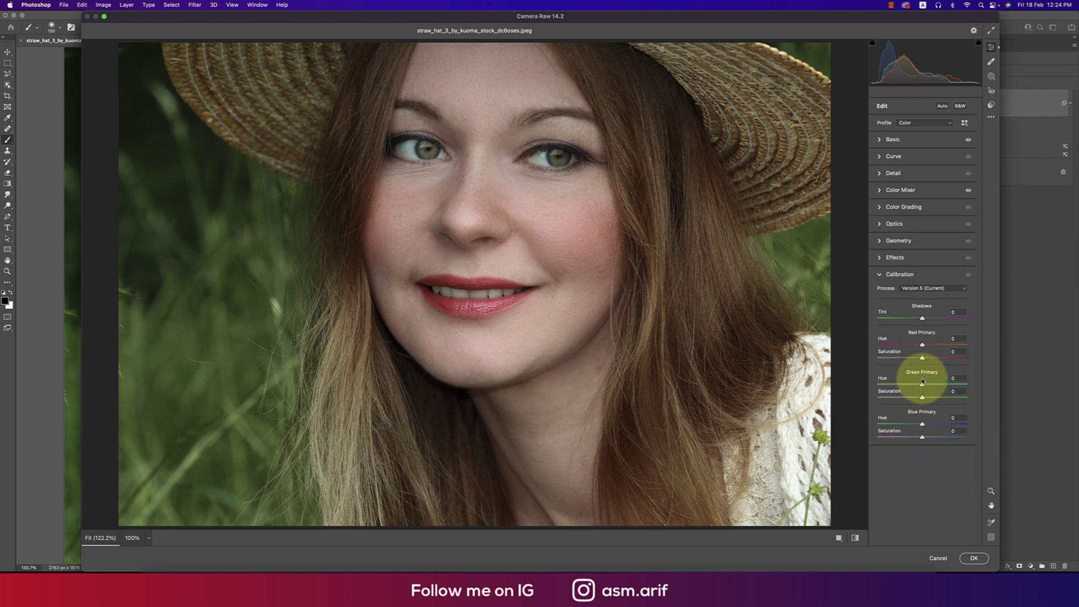
Set Calibration hues Red Primary +17, Green +42, Blue -4, compare with defaults, and apply
mouse_move(922, 345)
left_mouse_down()
mouse_move(944, 344)
mouse_move(910, 344)
mouse_move(927, 345)
left_mouse_up()
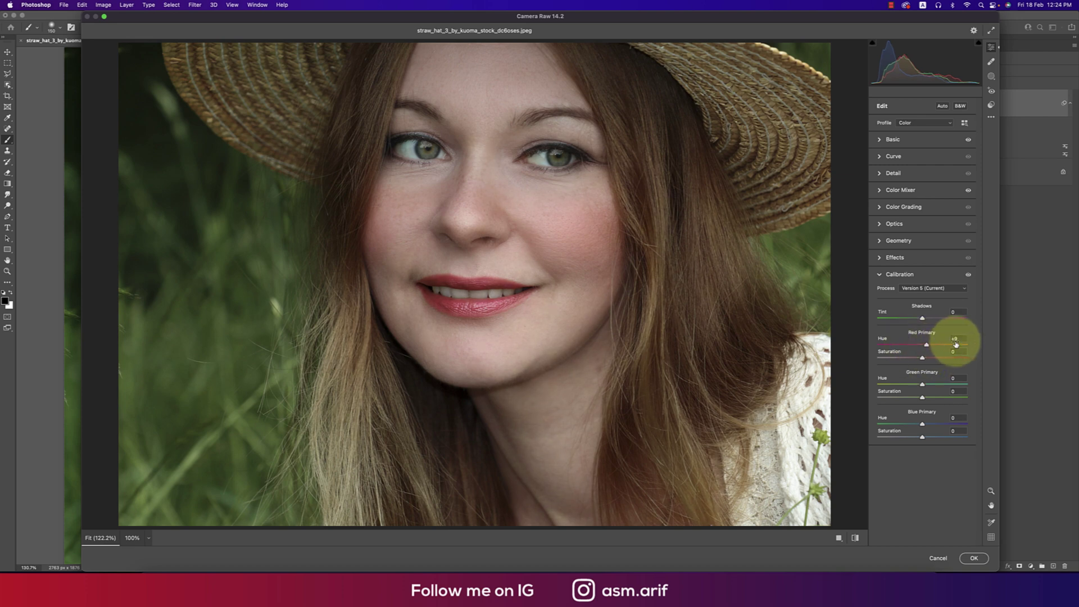
mouse_move(922, 386)
left_mouse_down()
mouse_move(897, 386)
mouse_move(941, 388)
left_mouse_up()
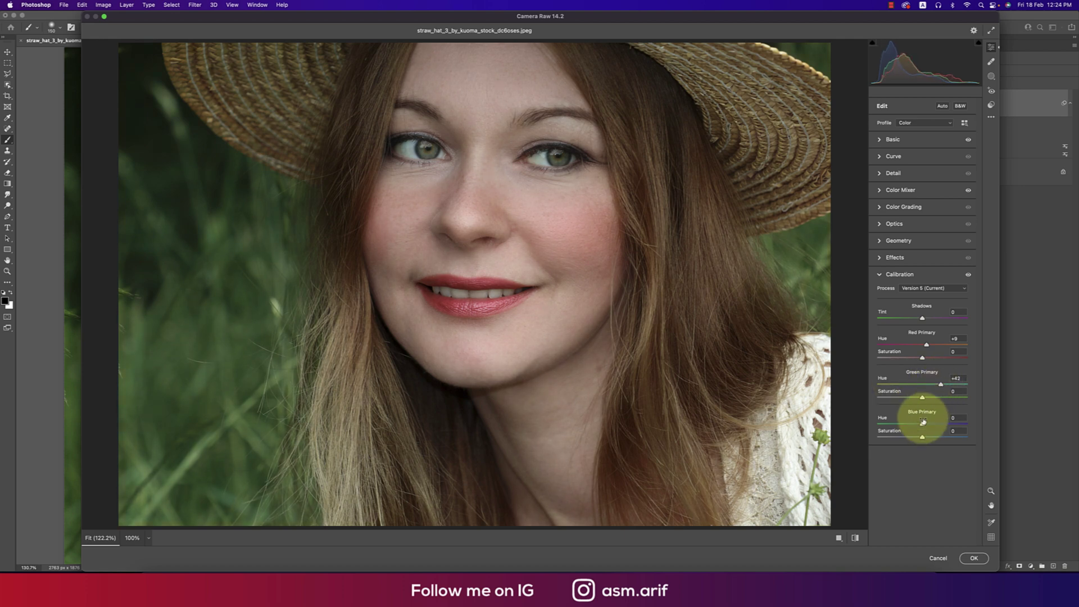
mouse_move(922, 425)
left_mouse_down()
mouse_move(936, 427)
mouse_move(921, 428)
left_mouse_up()
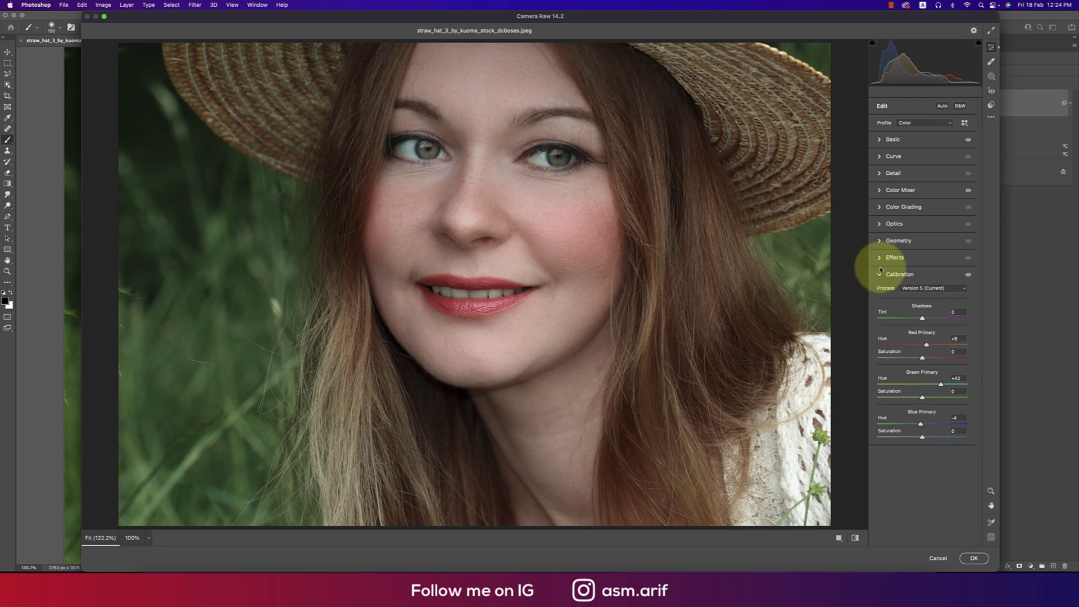
left_click_drag(926, 345, 930, 347)
left_click(855, 538)
left_click(855, 538)
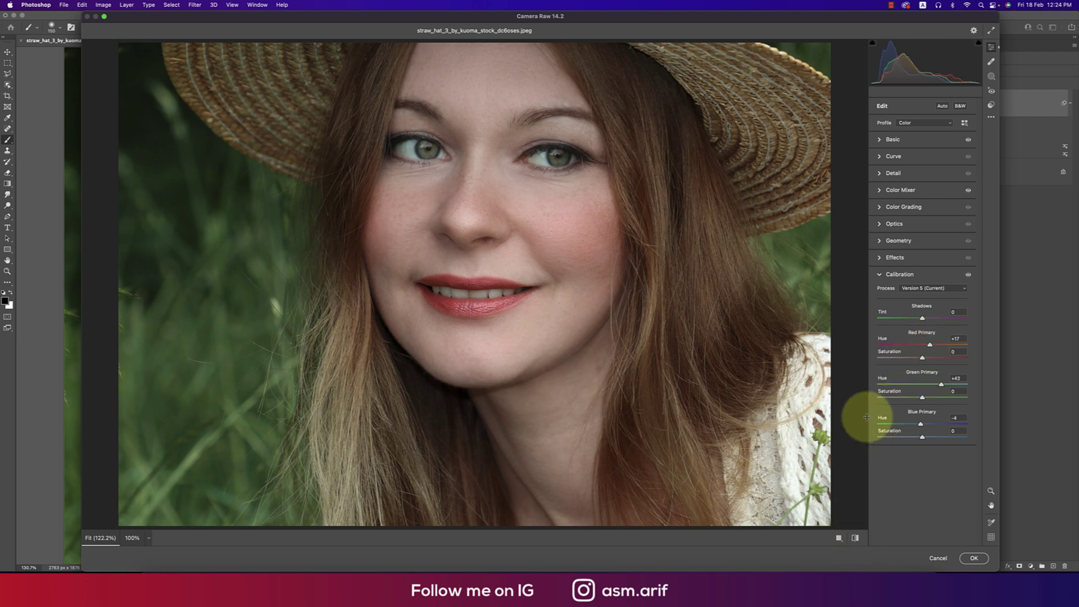
left_click(978, 558)
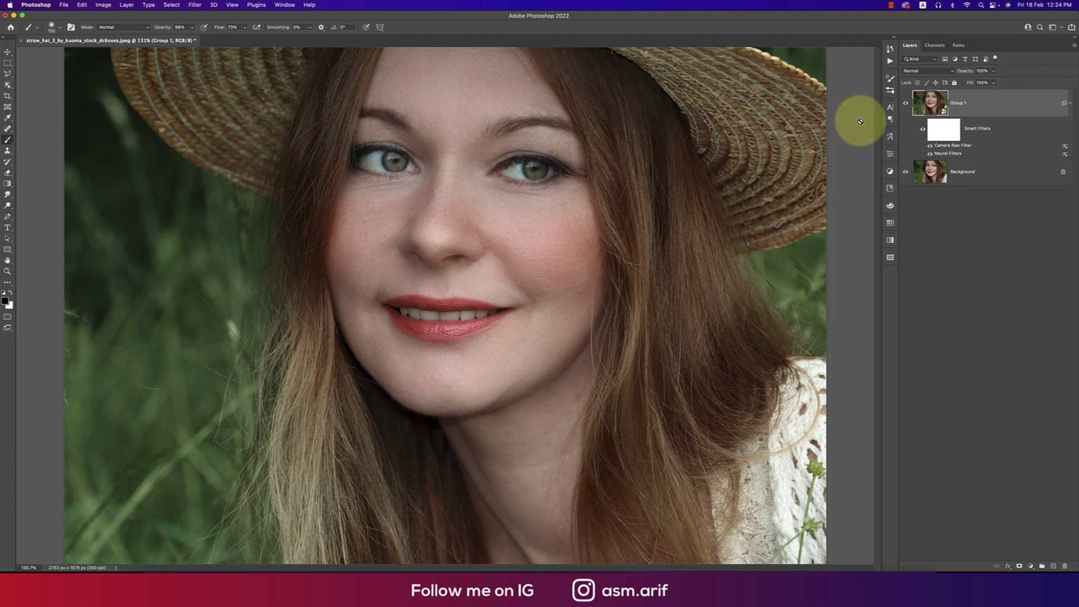
Duplicate Group 1 twice and rasterize both copies
key("super+j")
key("super+j")
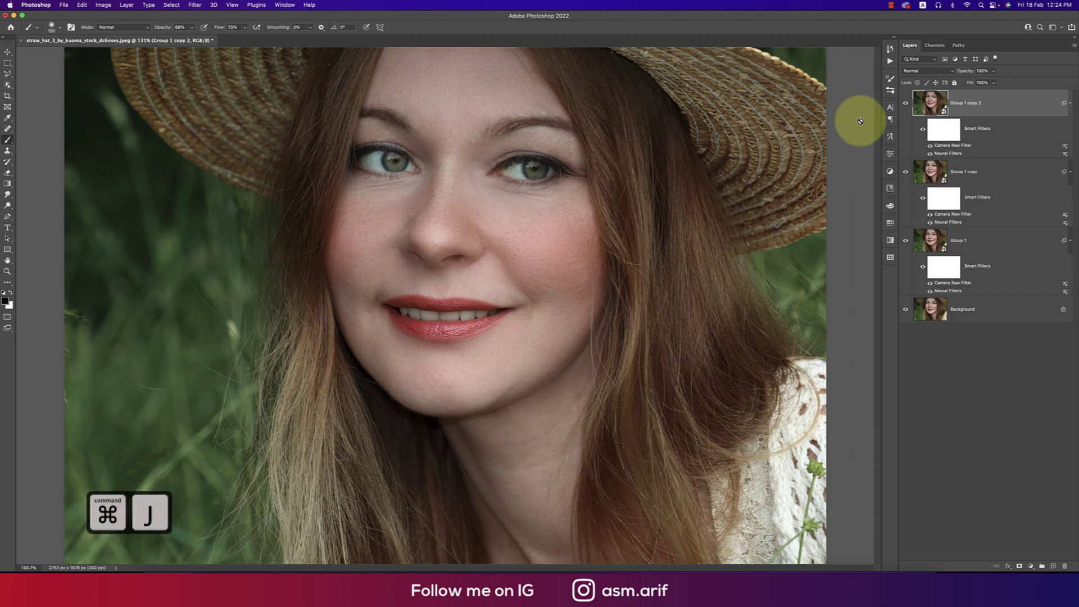
right_click(964, 101)
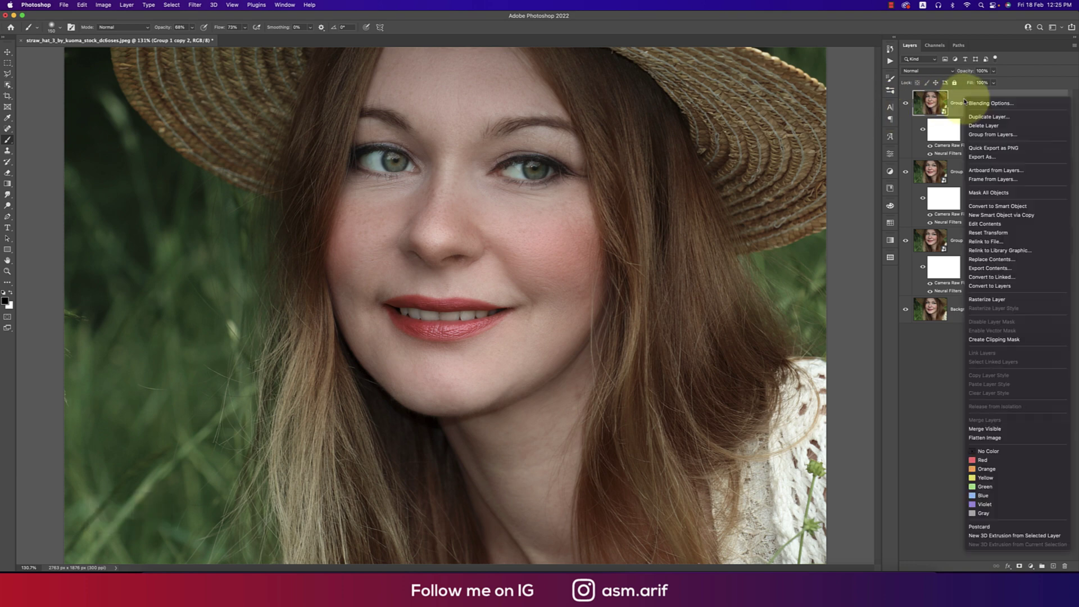
left_click(988, 302)
right_click(965, 121)
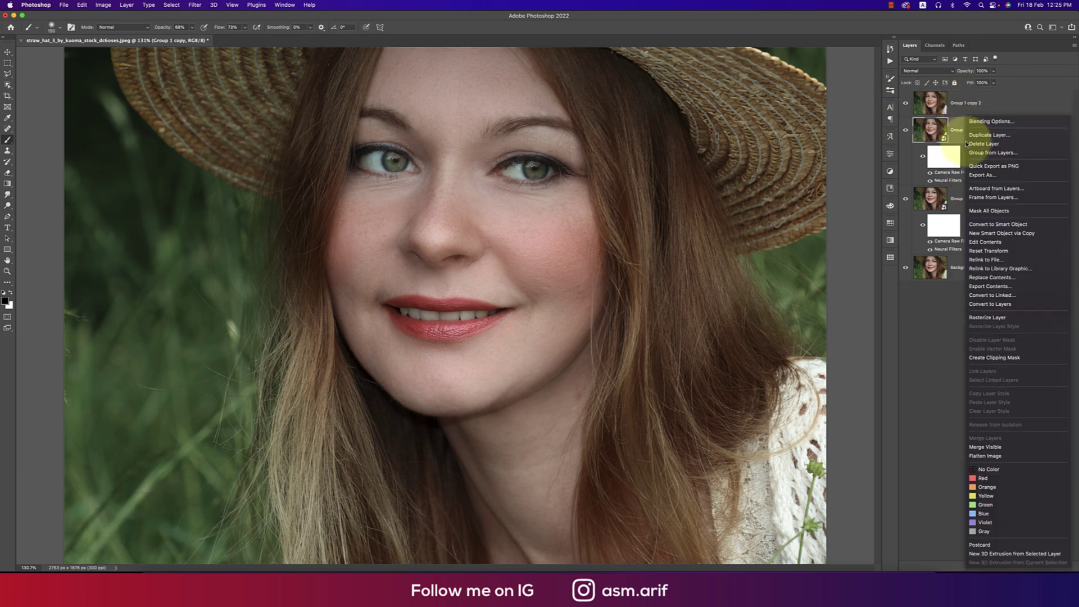
left_click(987, 317)
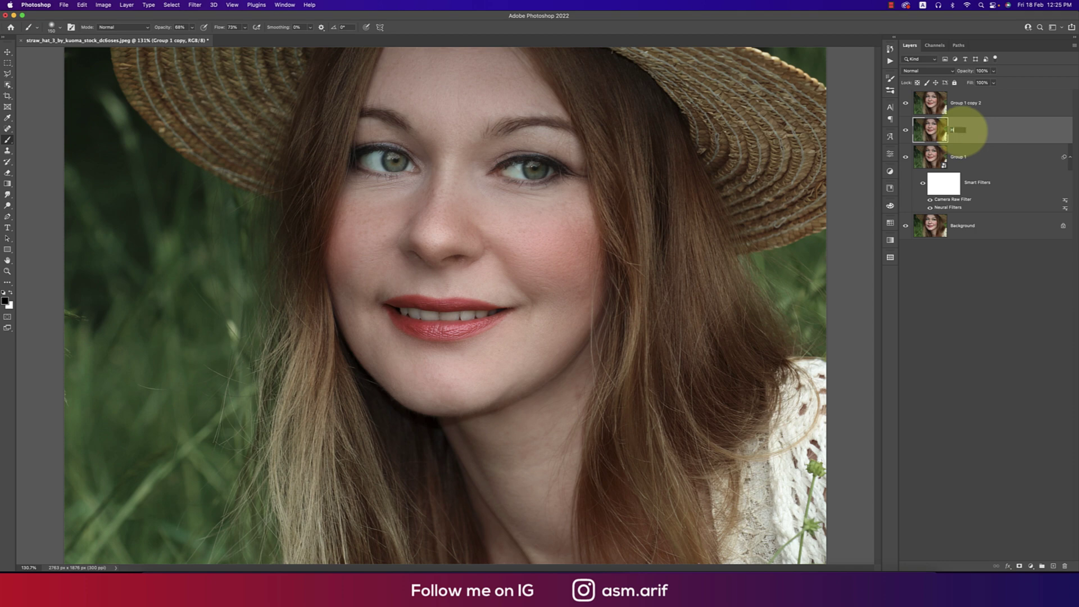
Name the copies H and S, hide S, and select the H layer
key("Return")
double_click(967, 103)
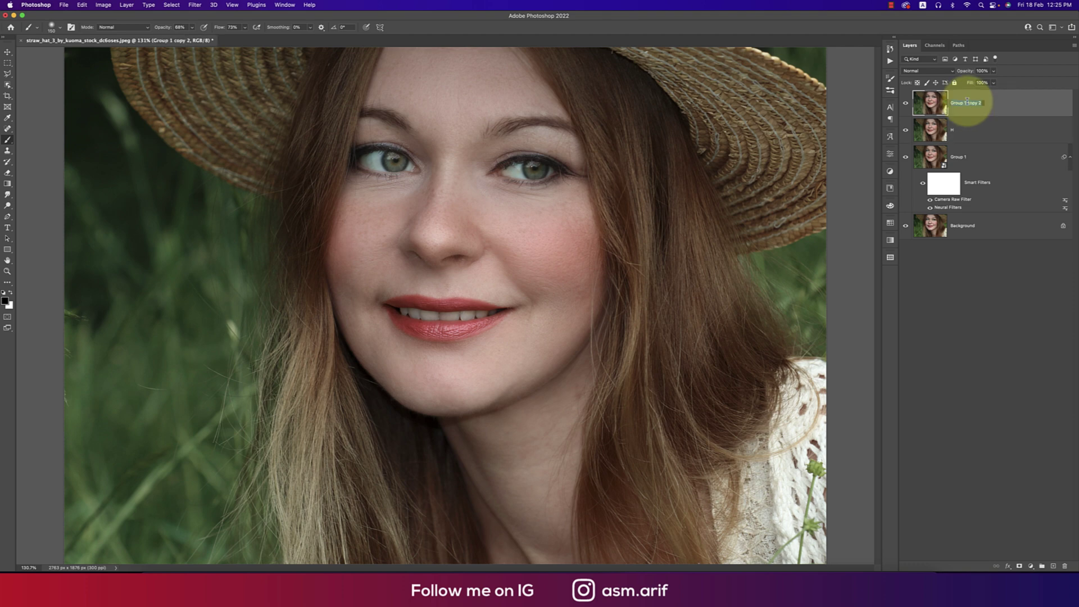
type("S")
key("Return")
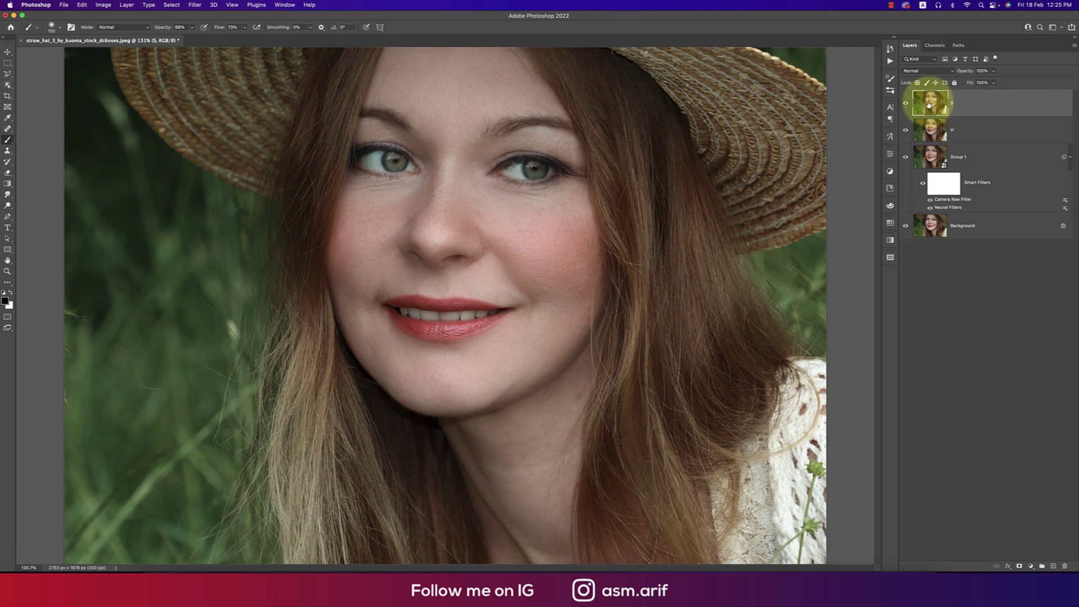
left_click(905, 103)
left_click(957, 127)
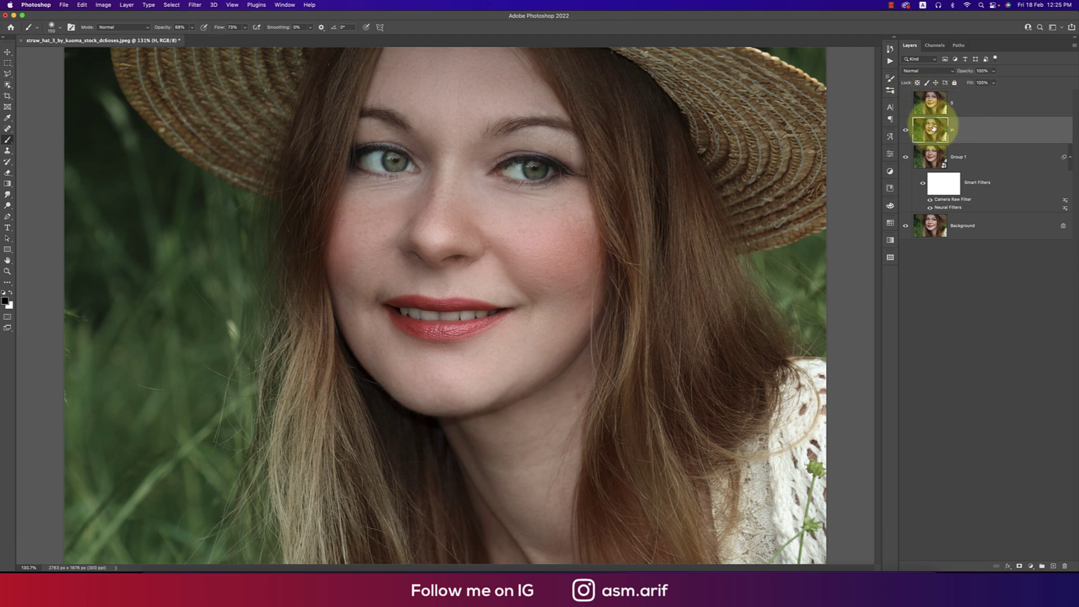
left_click(918, 71)
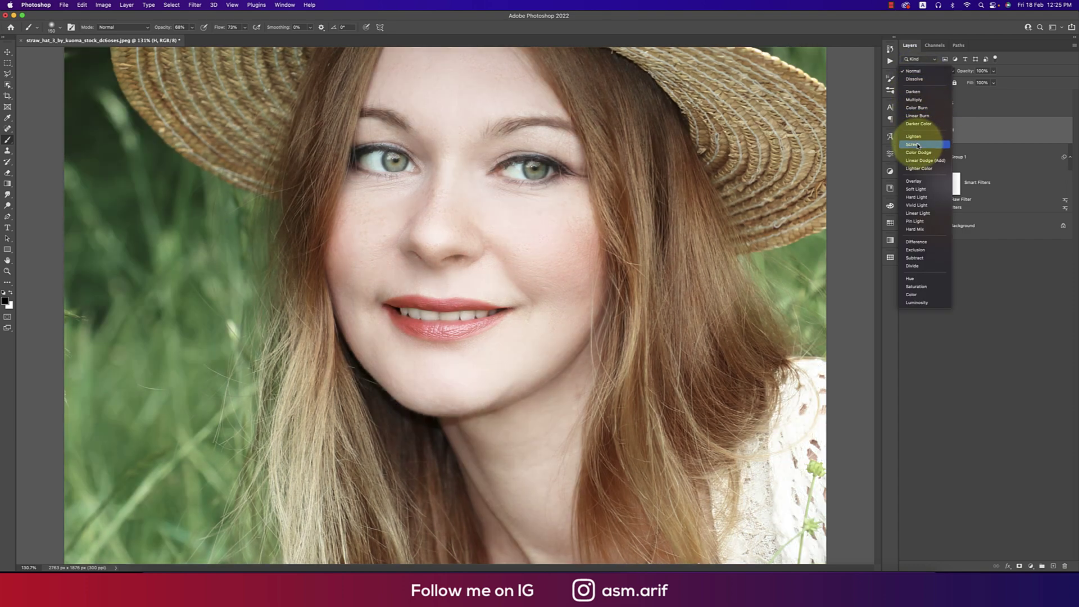
Set layer H to Screen and split the Underlying Layer black Blend If slider so H affects only brighter tones
left_click(913, 145)
right_click(998, 130)
left_click(945, 132)
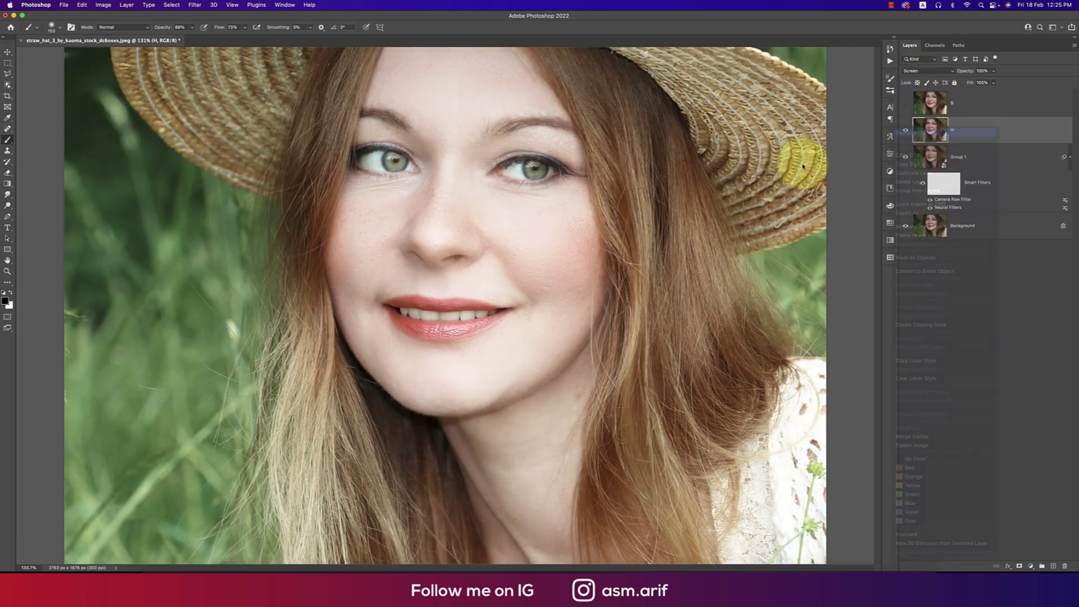
left_click_drag(843, 250, 941, 254)
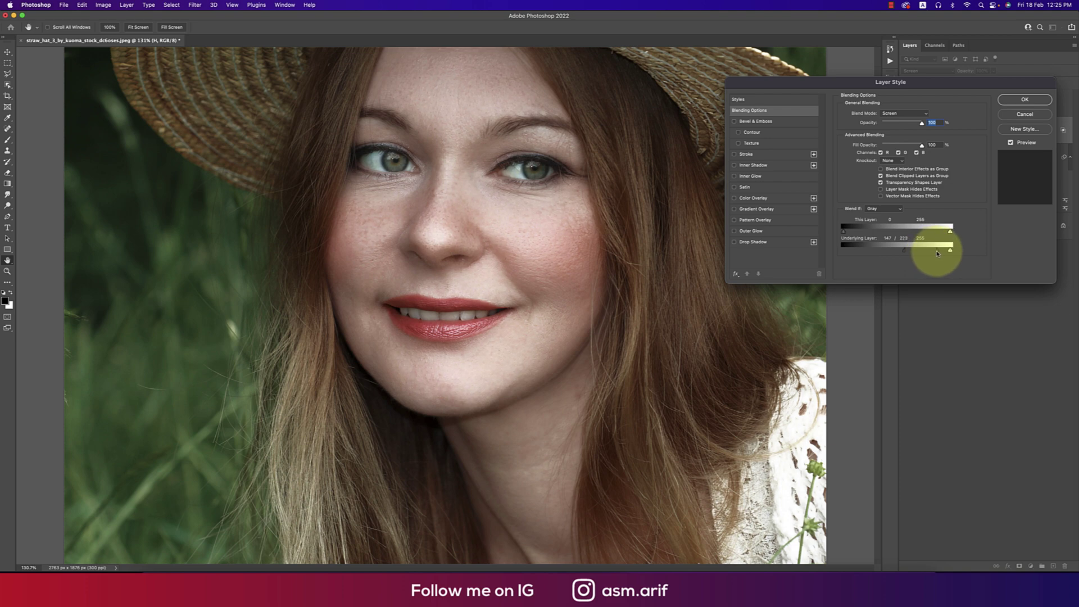
left_click_drag(900, 253, 908, 253)
left_click(1024, 99)
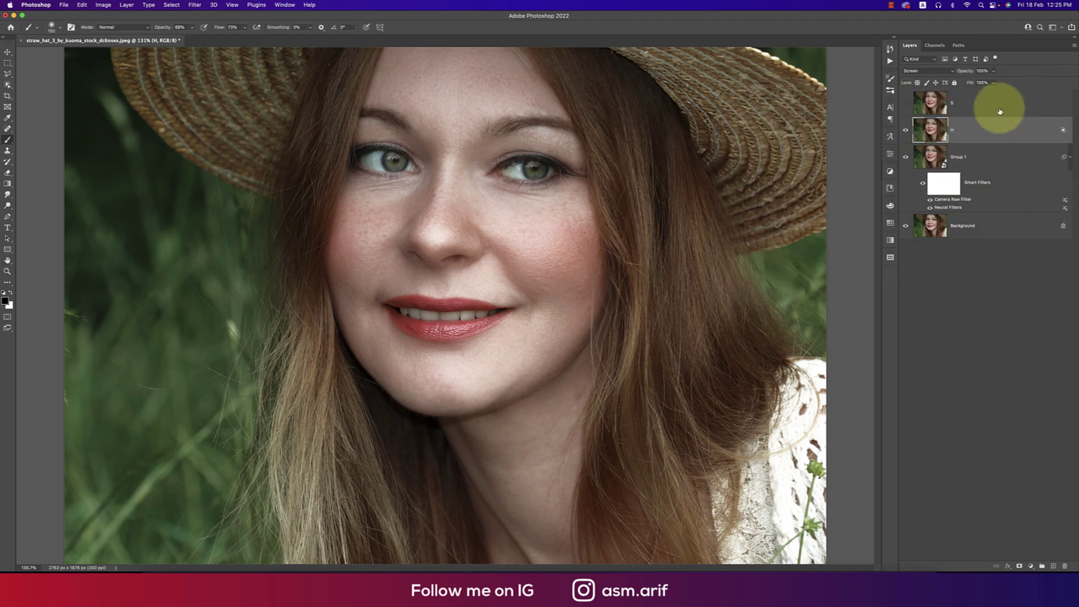
Add a mask to layer H filled with the merged image via Apply Image, then make layer S visible
left_click(1021, 567)
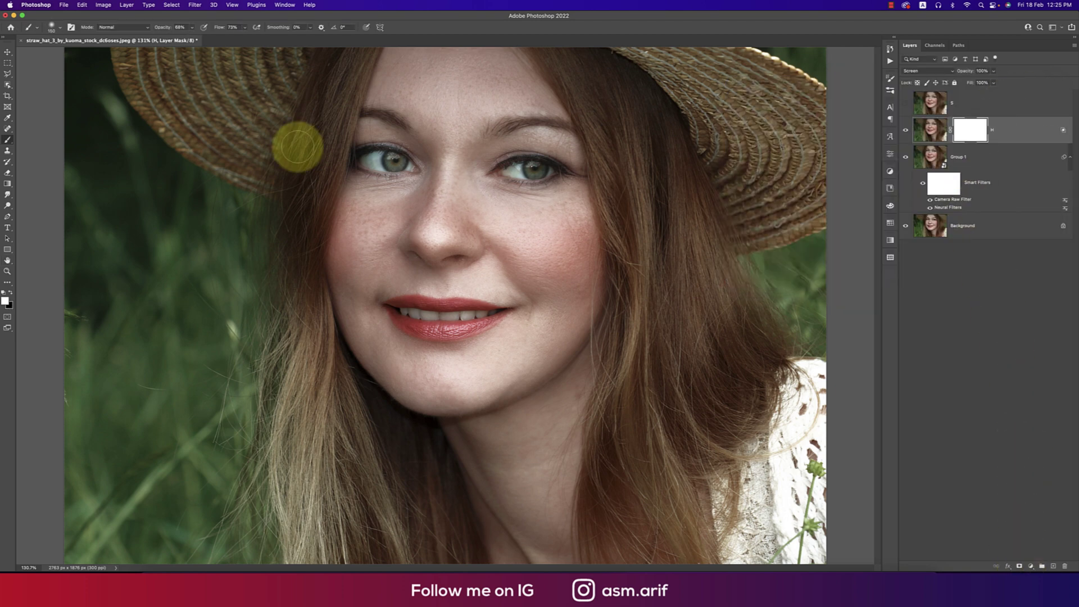
left_click(104, 5)
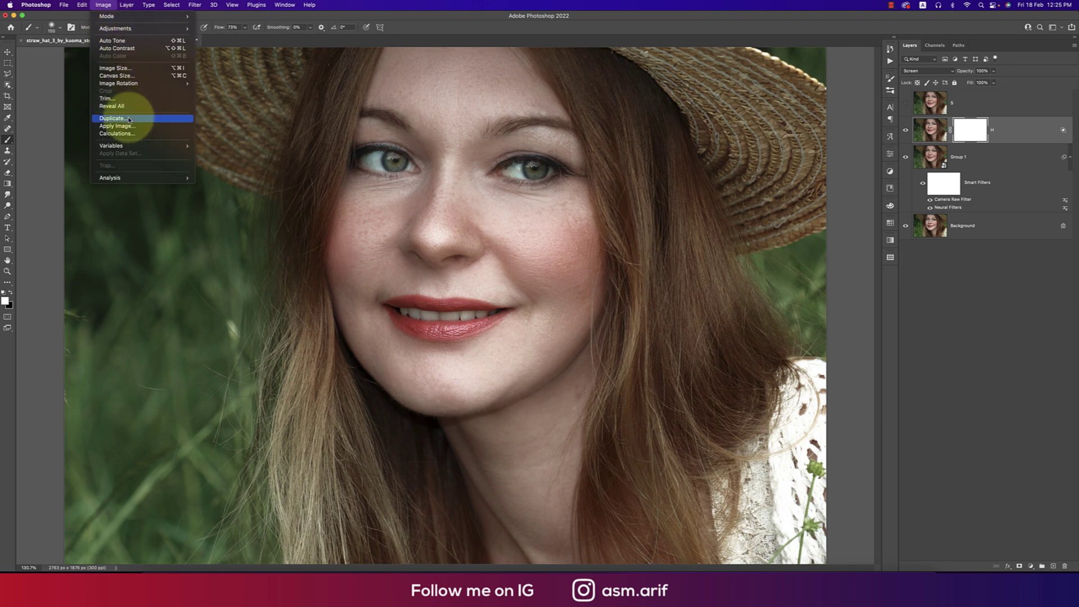
left_click(148, 128)
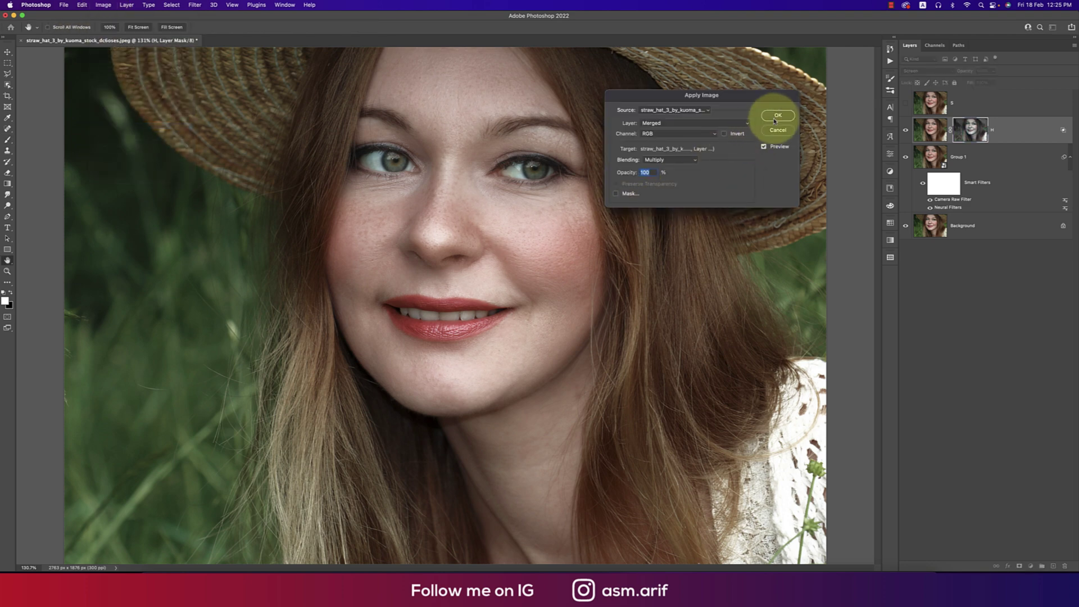
left_click(769, 114)
left_click(989, 104)
left_click(905, 104)
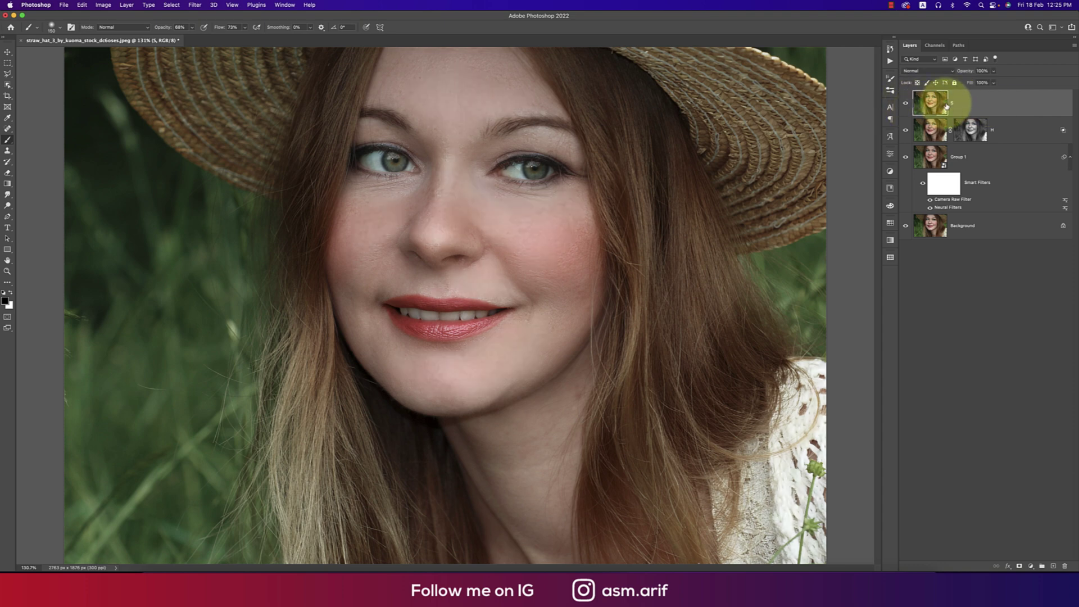
Set layer S to Multiply and split the Underlying Layer white Blend If slider for darker tones
left_click(928, 71)
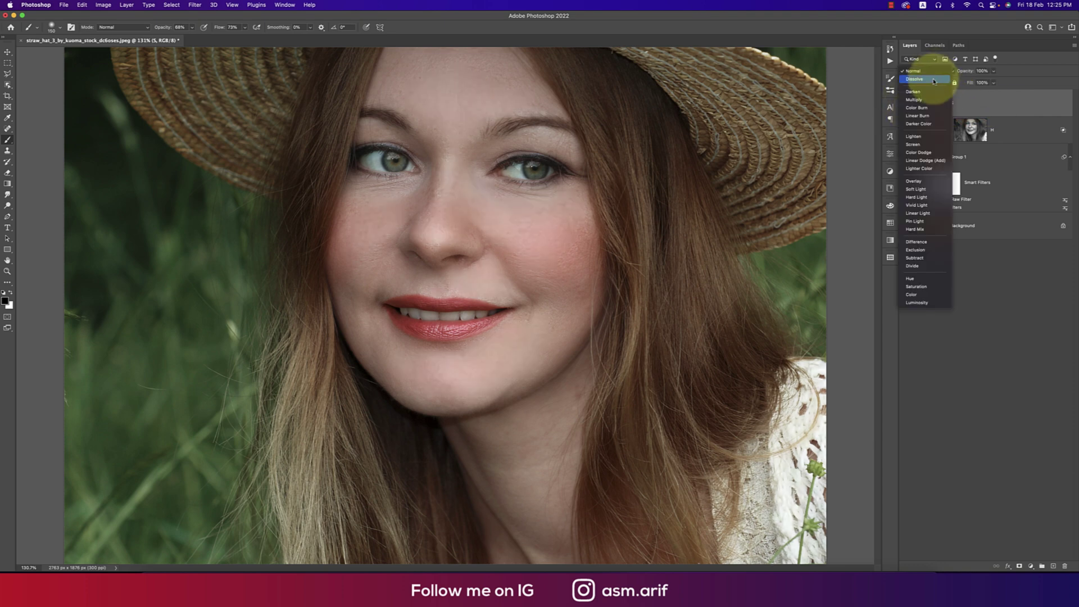
left_click(928, 100)
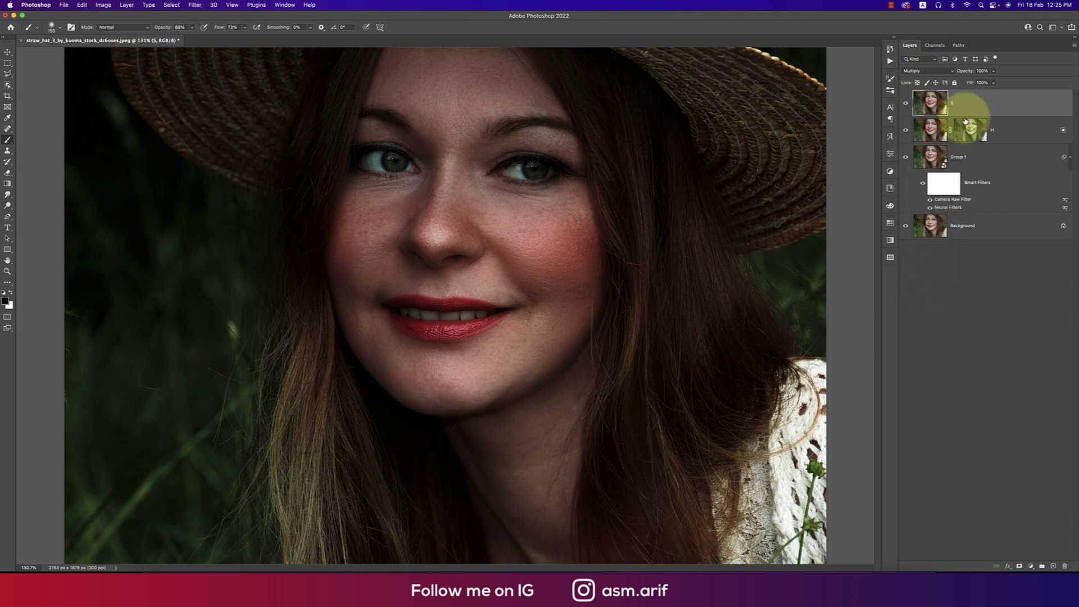
right_click(968, 101)
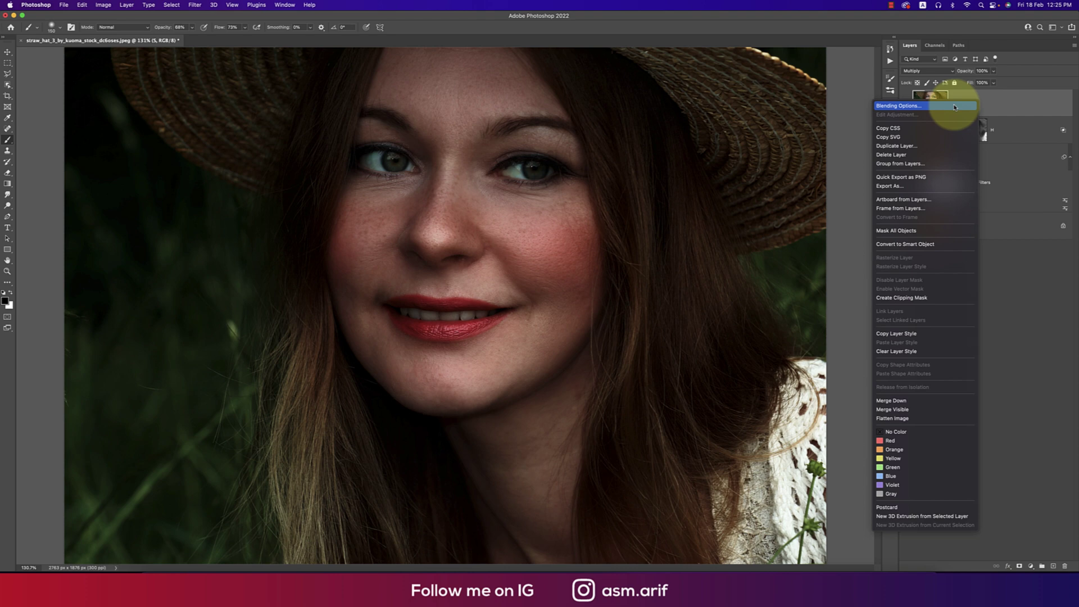
left_click(954, 107)
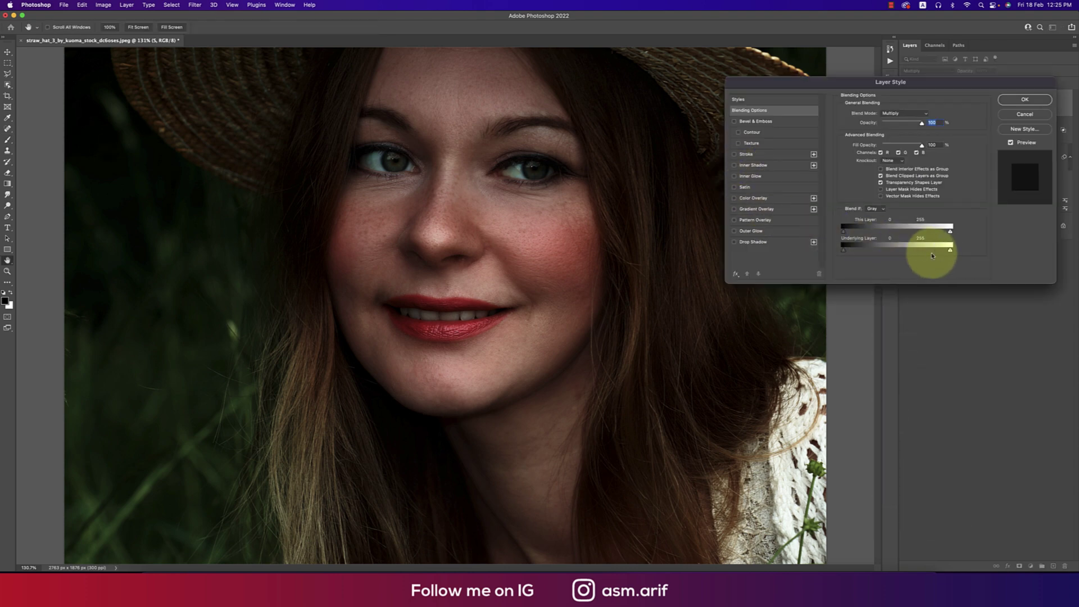
left_click_drag(950, 252, 872, 254)
key("alt")
left_click(1024, 100)
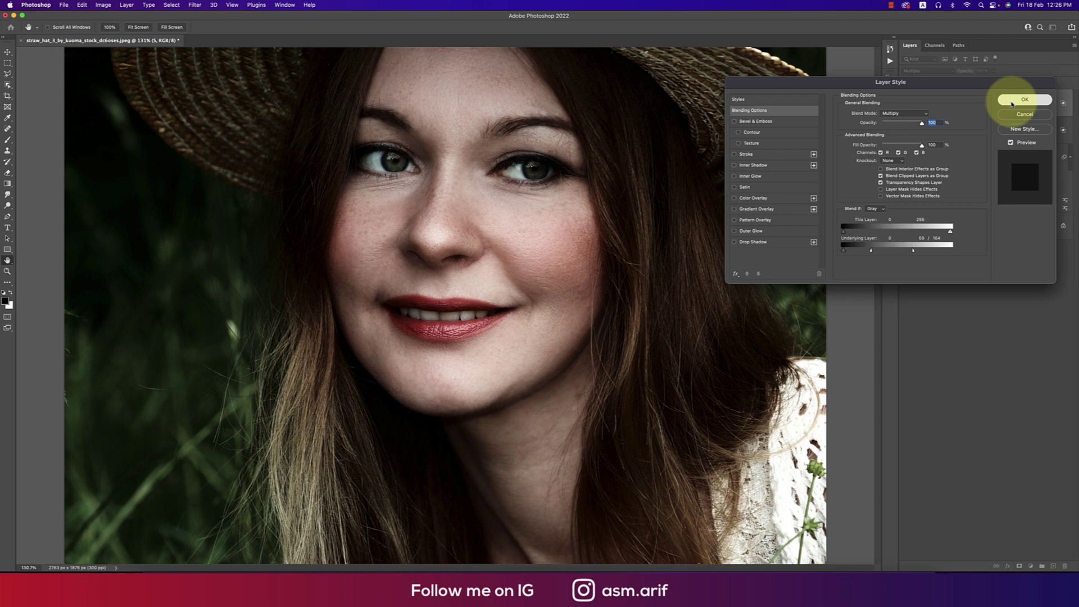
Add a mask to layer S and fill it with the inverted merged image via Apply Image
left_click(1024, 567)
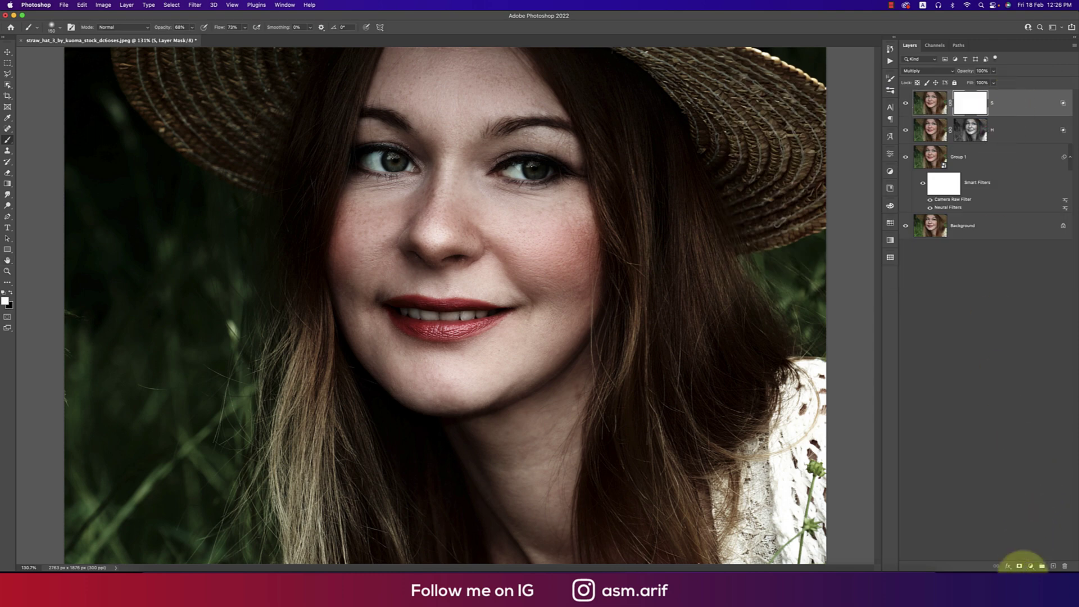
left_click(102, 9)
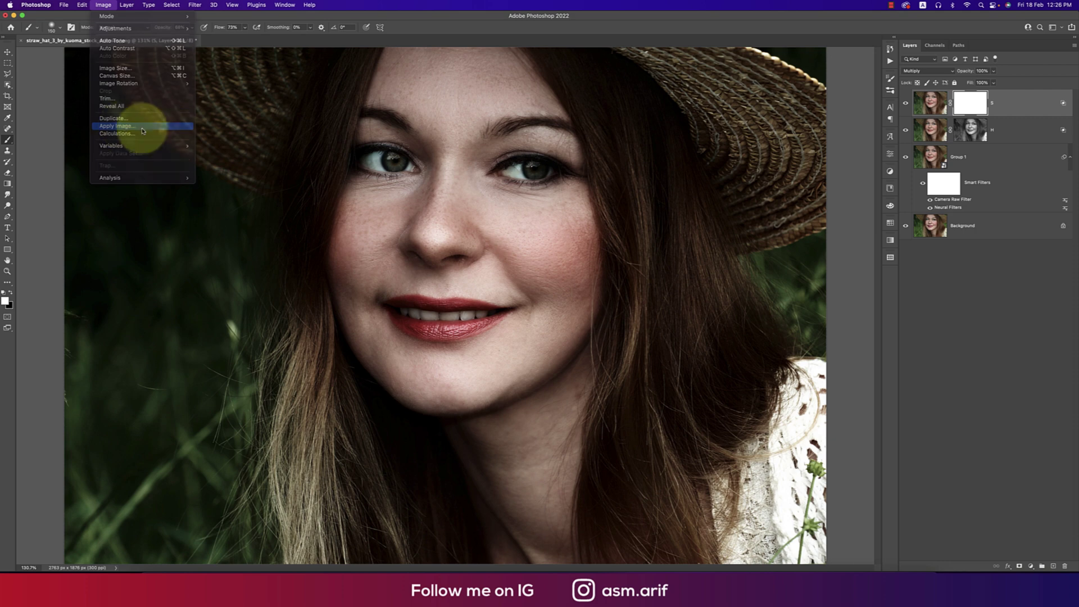
left_click(120, 126)
left_click(724, 134)
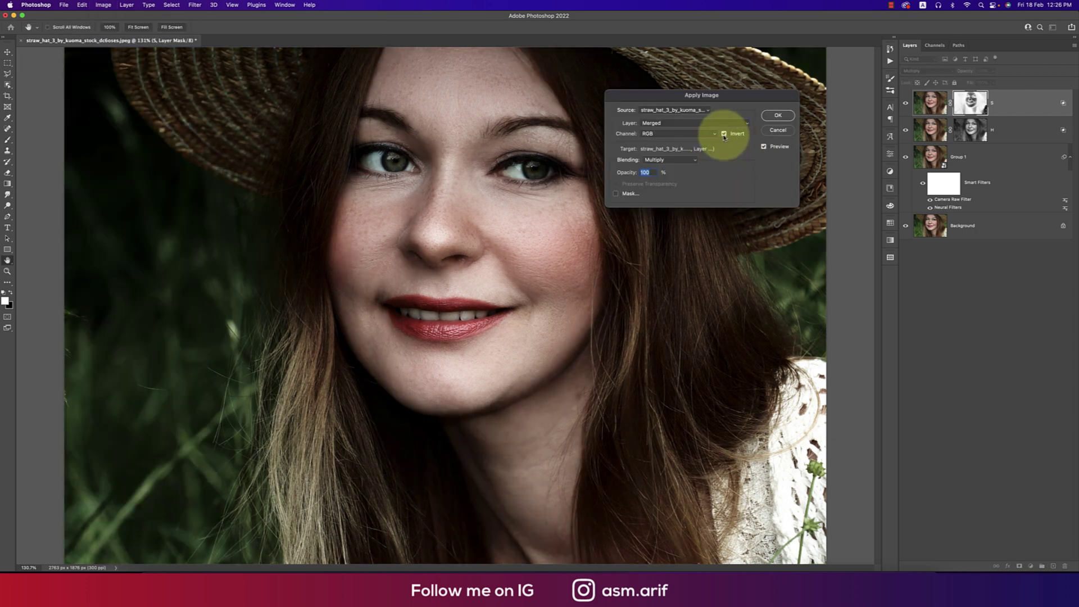
left_click(771, 115)
left_click(1009, 132)
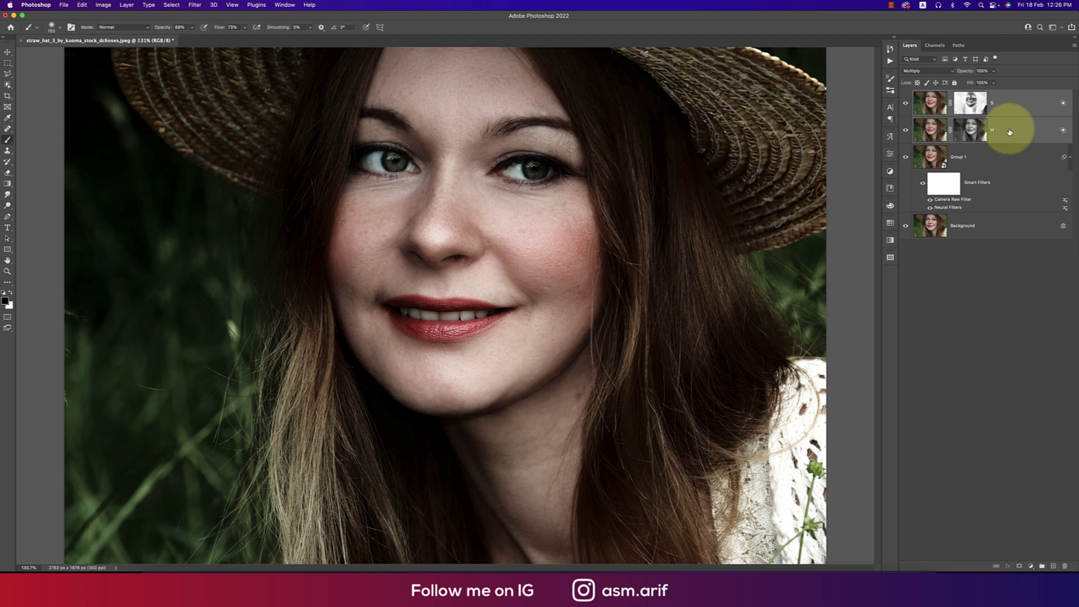
Group layers S and H as 'SHADOW HIGHLIGHT' and give the group a white layer mask
key("super+g")
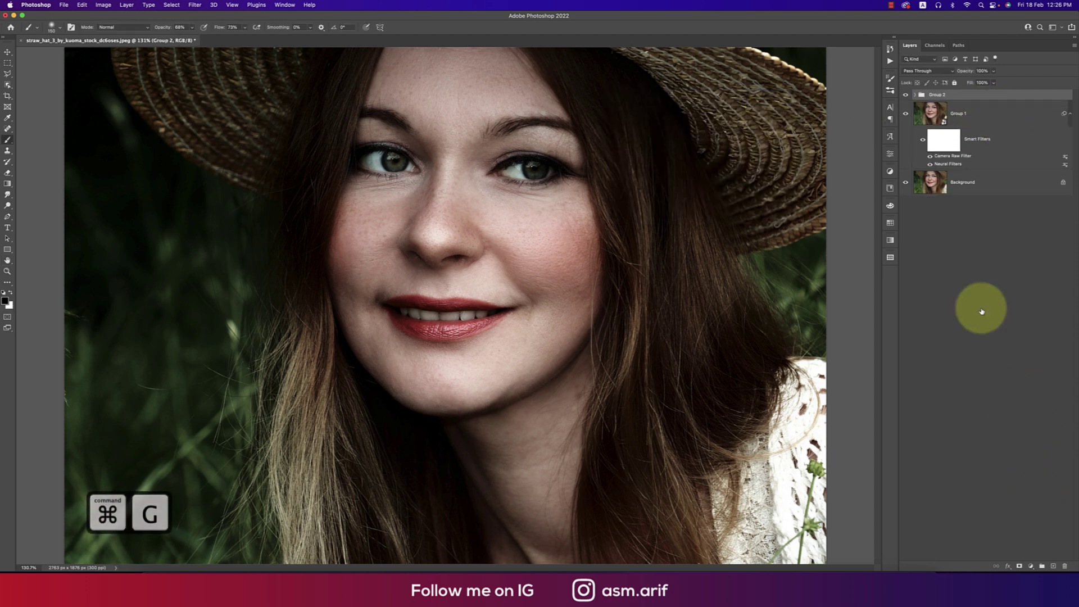
double_click(938, 94)
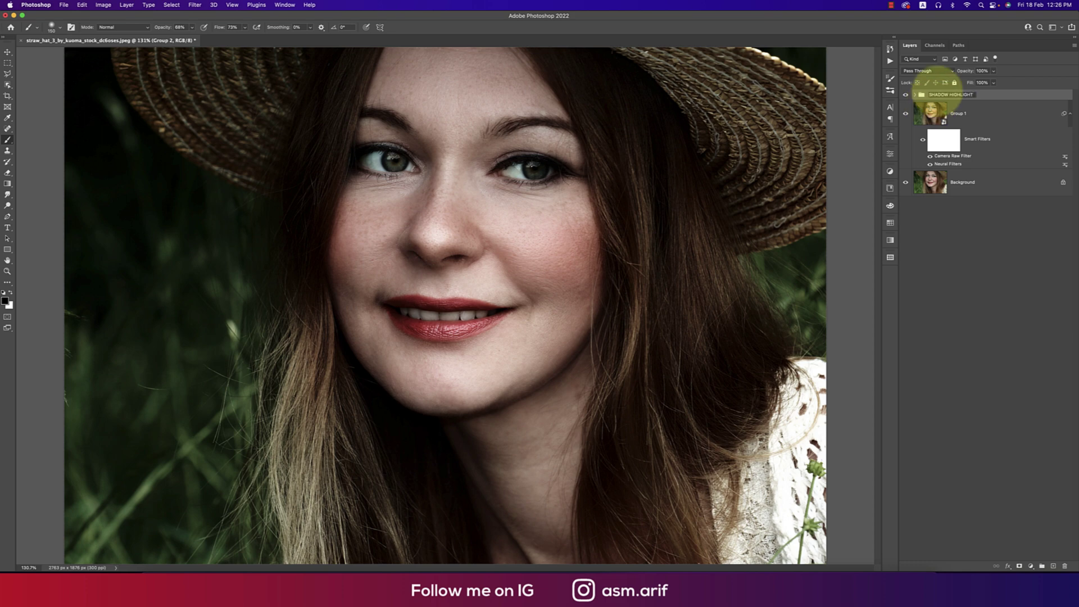
left_click(1017, 94)
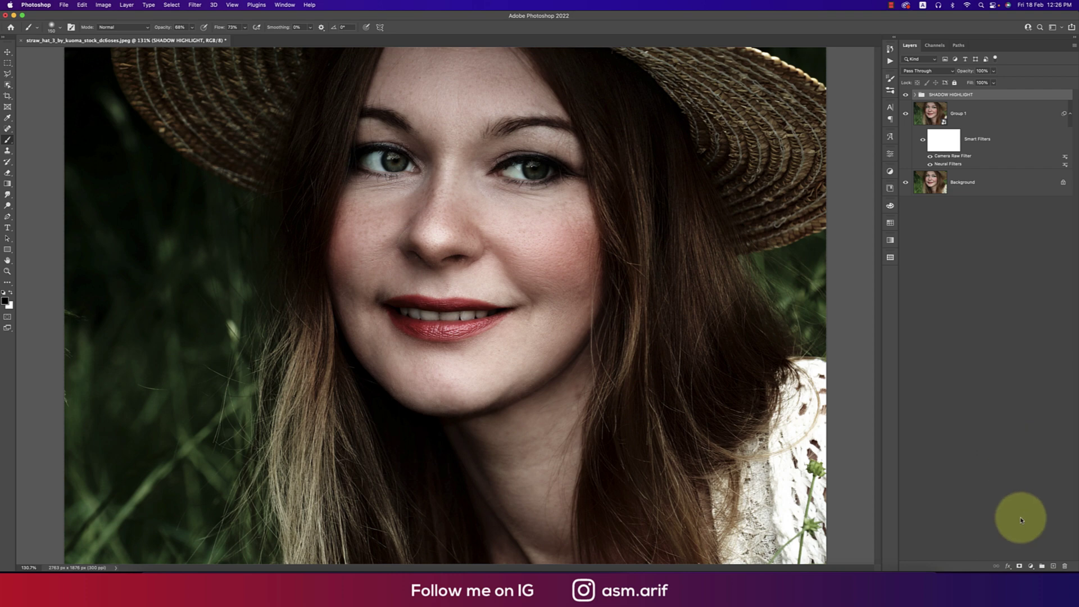
left_click(1019, 566)
key("x")
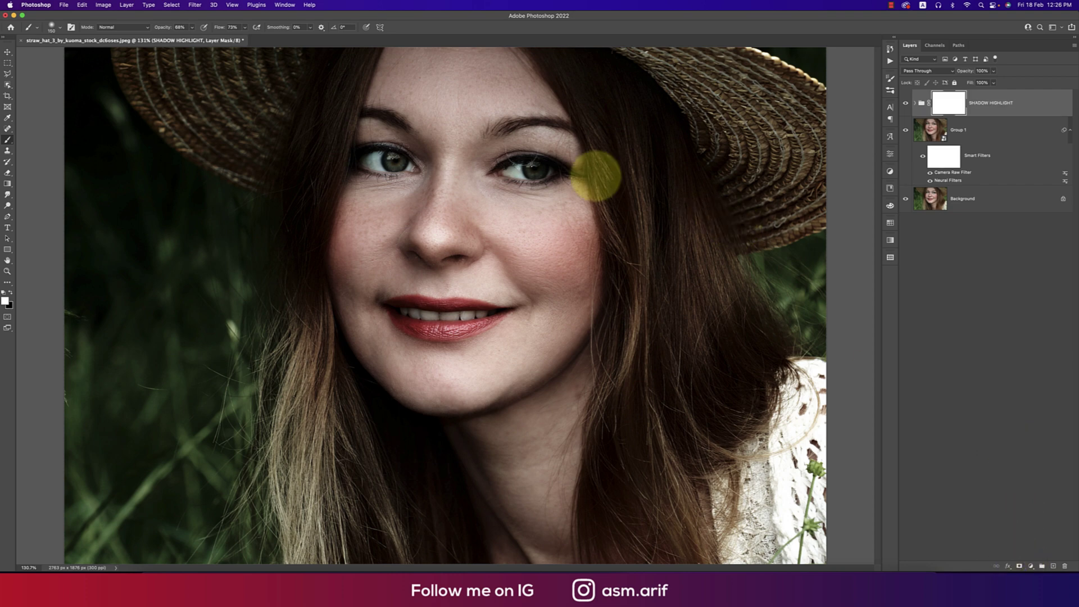
Fill the SHADOW HIGHLIGHT mask with the non-inverted merged image, then toggle the group to compare
left_click(102, 4)
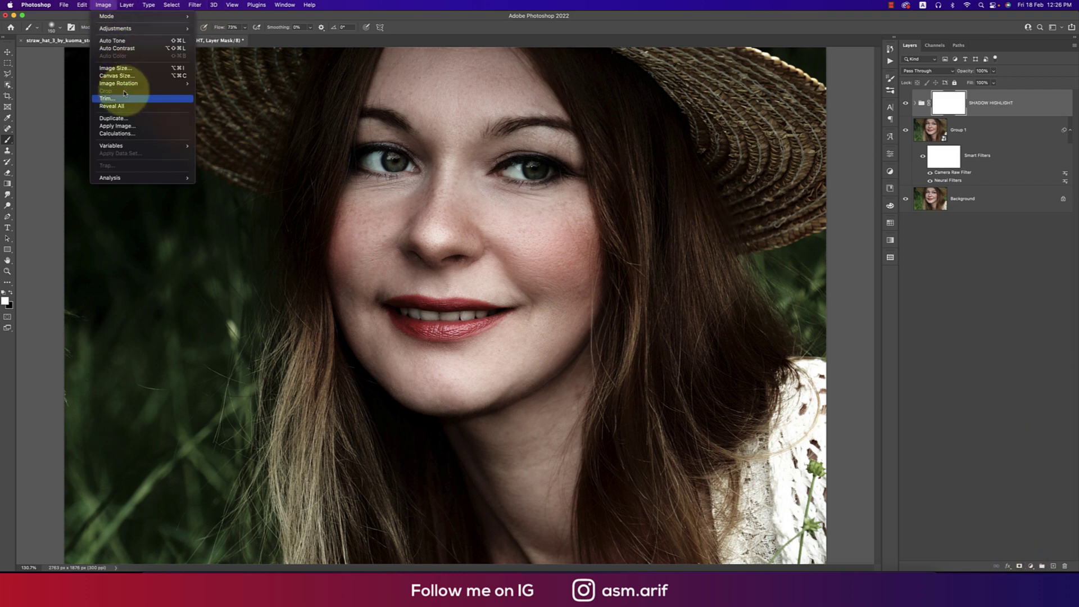
left_click(118, 126)
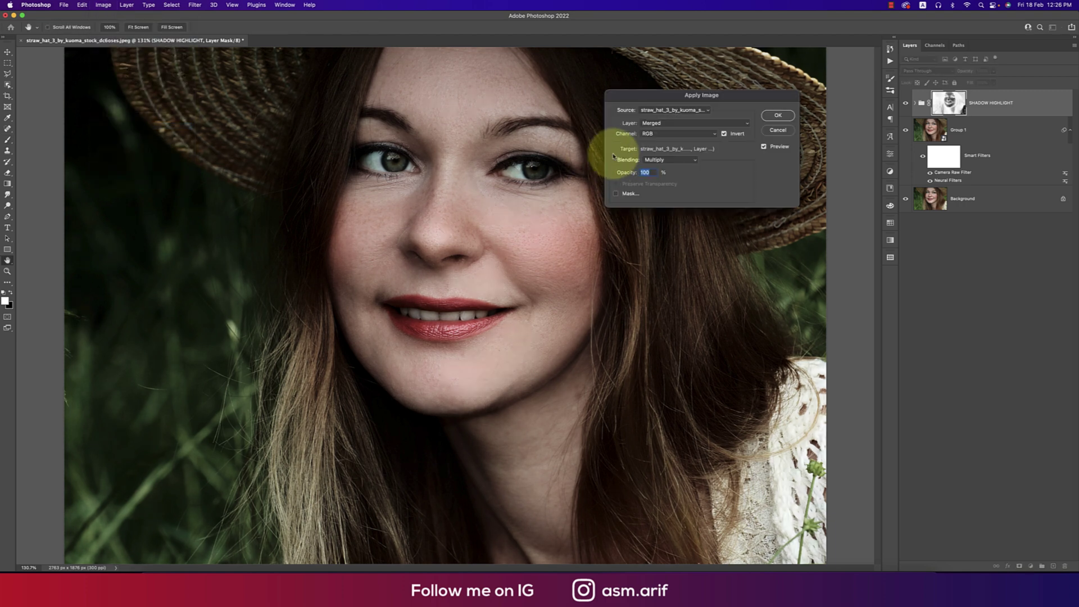
left_click(725, 134)
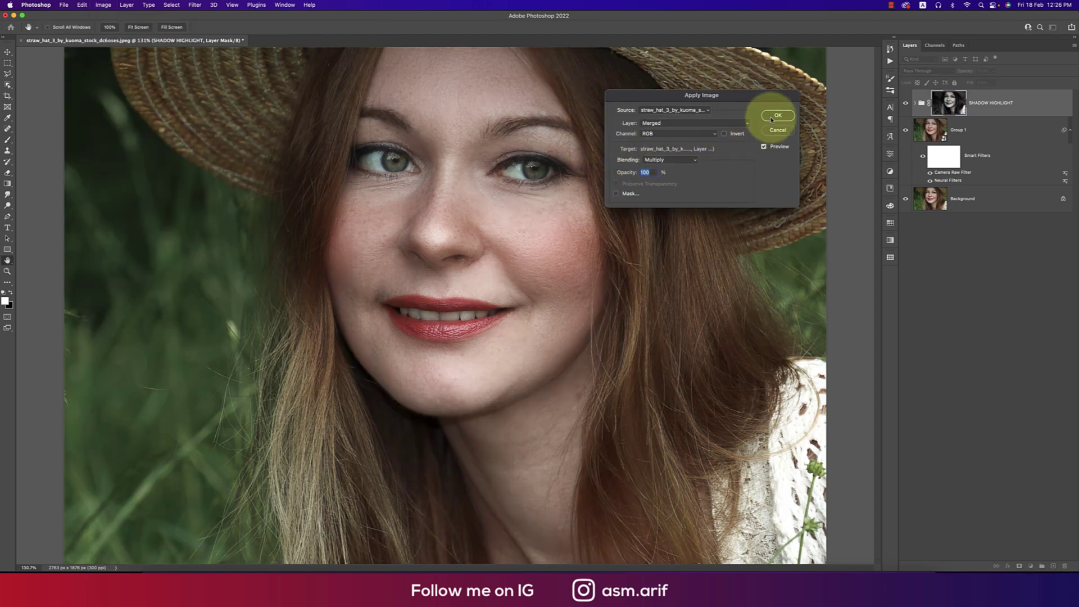
left_click(777, 116)
key("b")
left_click(906, 105)
left_click(906, 105)
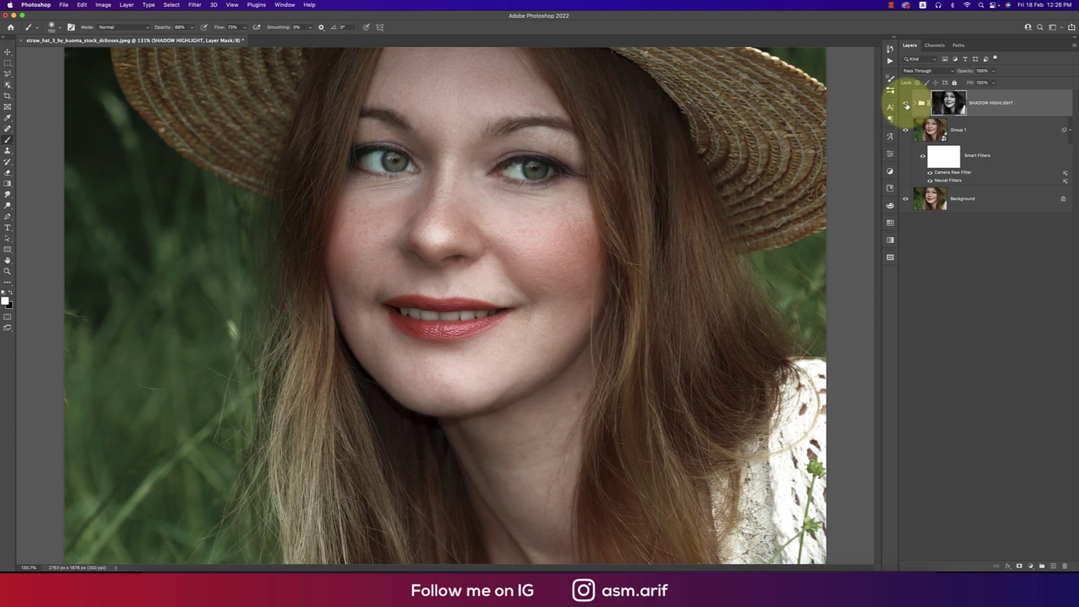
Wrap SHADOW HIGHLIGHT and Group 1 in a group named 'Final' and convert it to a smart object
left_click(1005, 131)
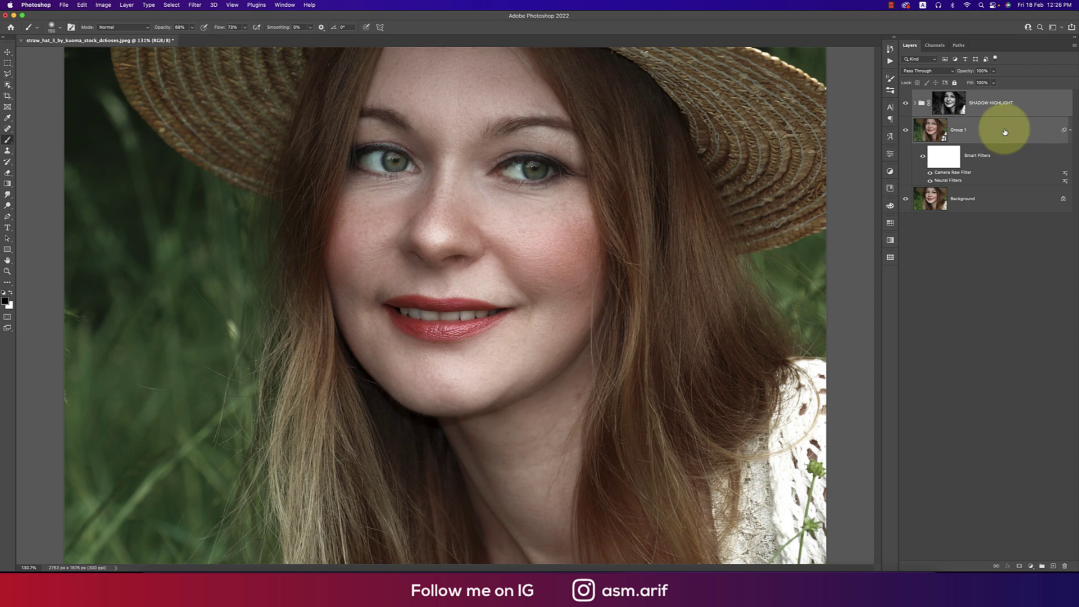
key("super+g")
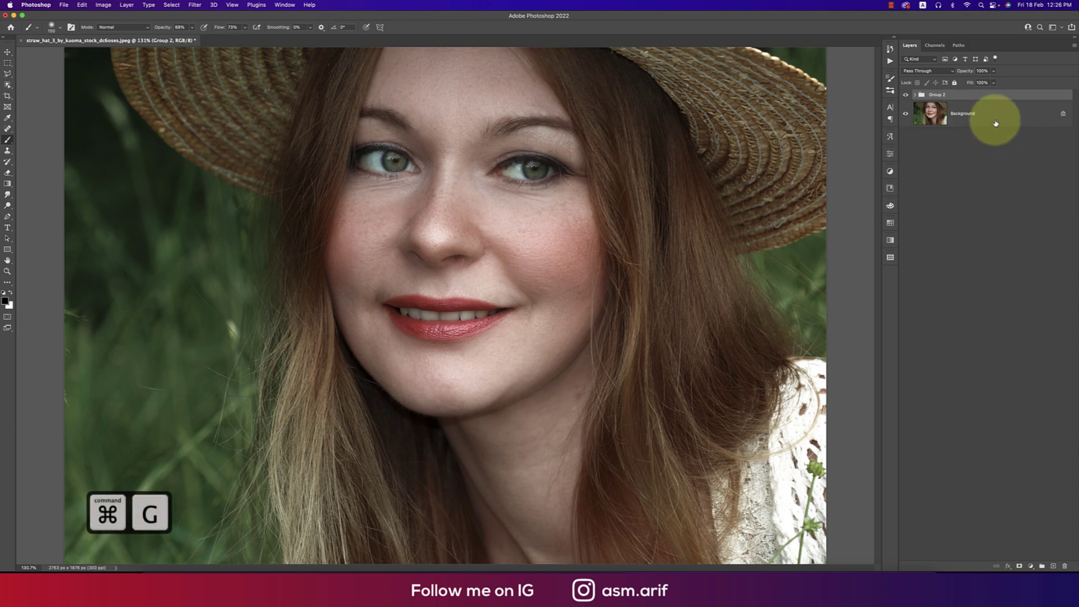
double_click(938, 95)
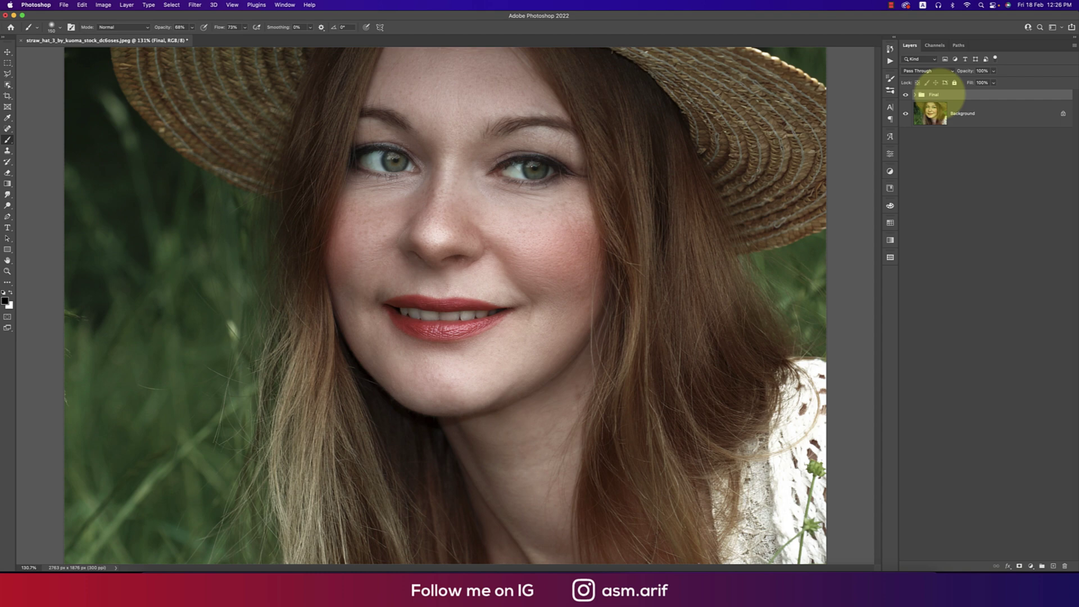
right_click(948, 93)
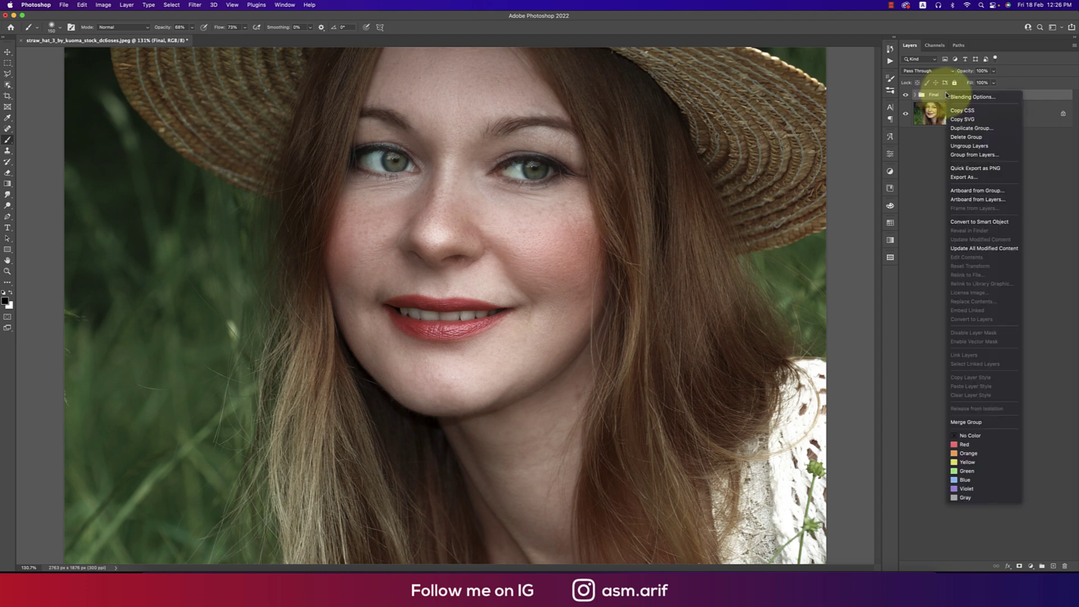
left_click(974, 221)
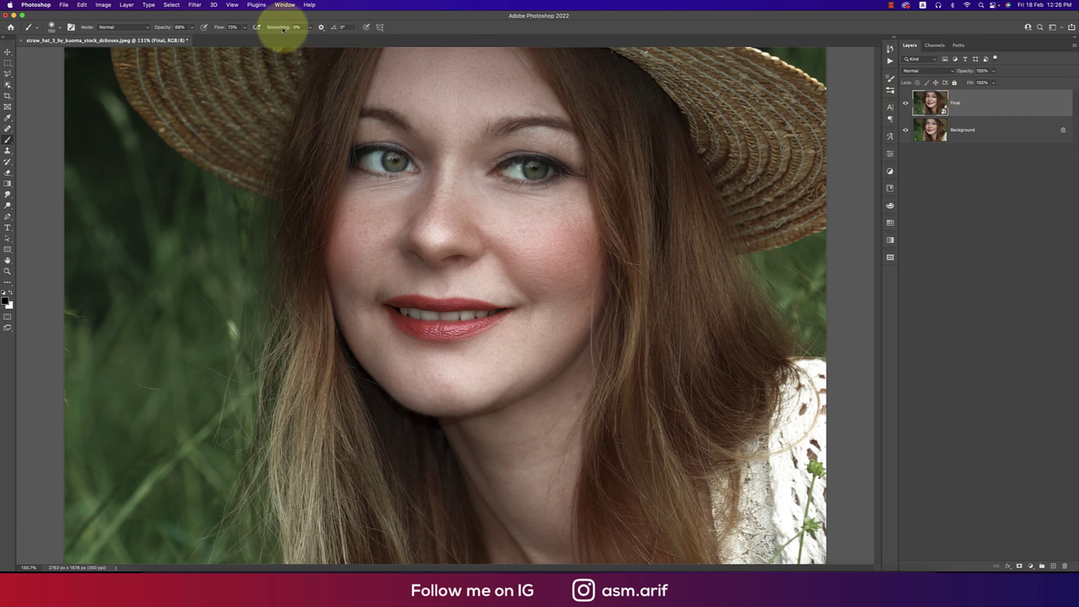
Launch Color Efex Pro 4 on the Final smart object, postponing the plugin update
left_click(195, 4)
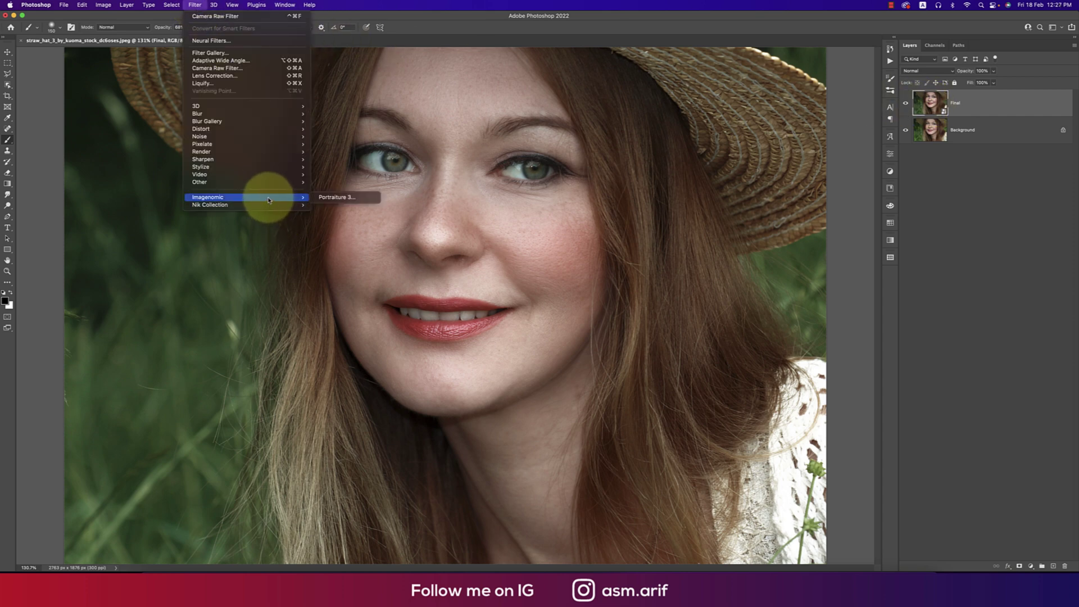
mouse_move(284, 204)
left_click(321, 213)
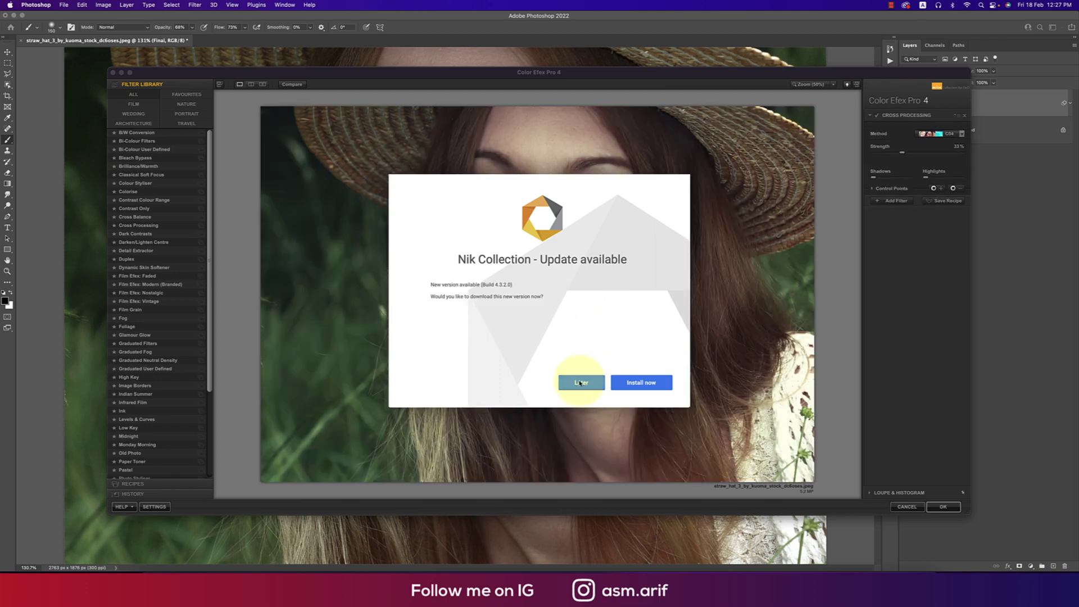
left_click(581, 382)
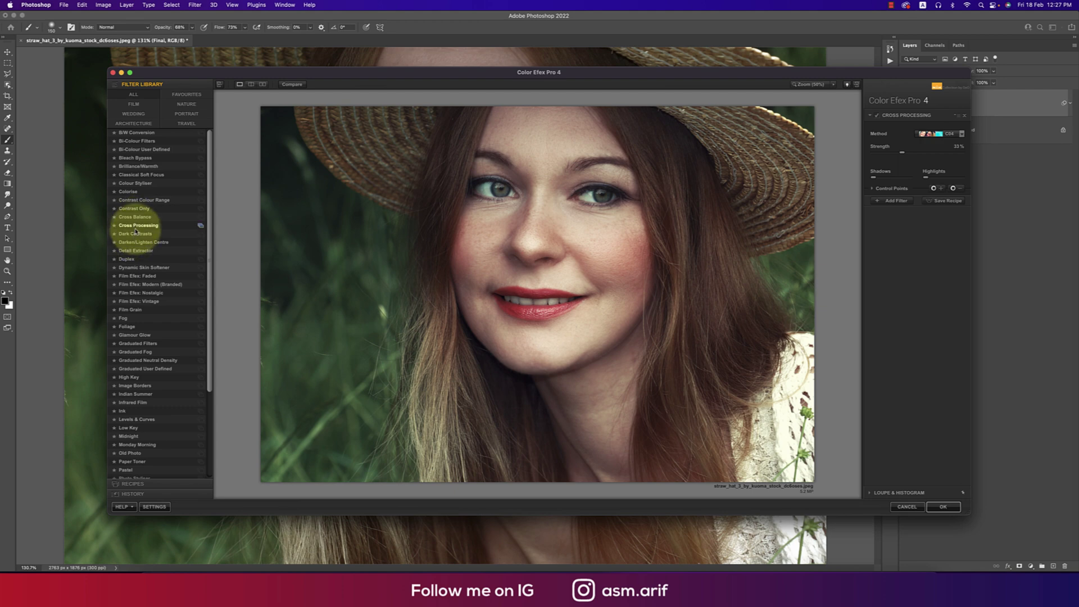
Apply Cross Processing with method L02, increased strength and shadows lifted to about 38%
left_click(930, 134)
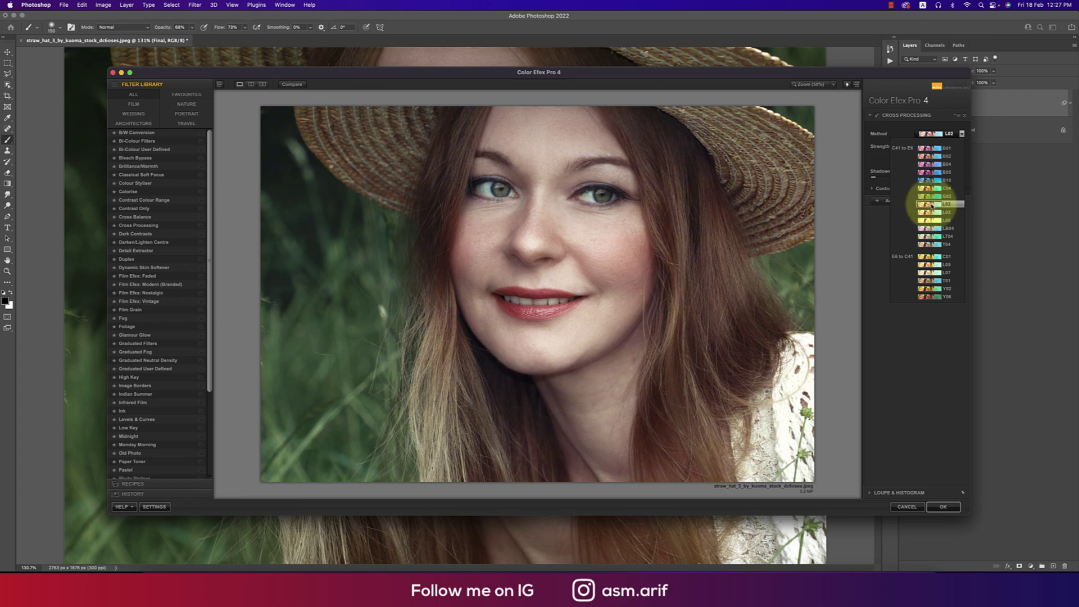
left_click(932, 204)
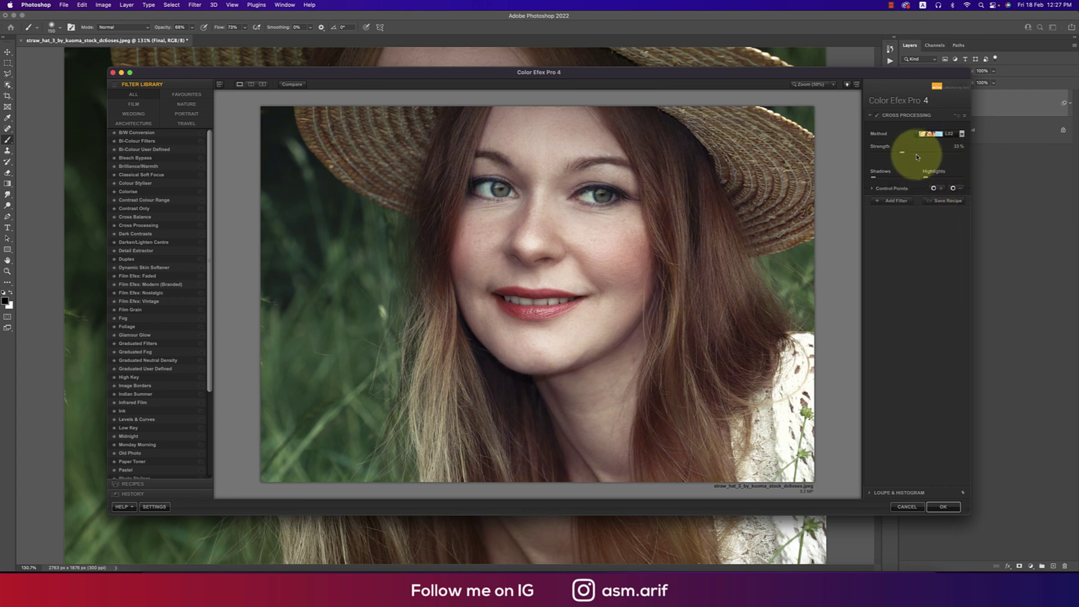
mouse_move(905, 156)
left_mouse_down()
mouse_move(923, 156)
mouse_move(907, 156)
left_mouse_up()
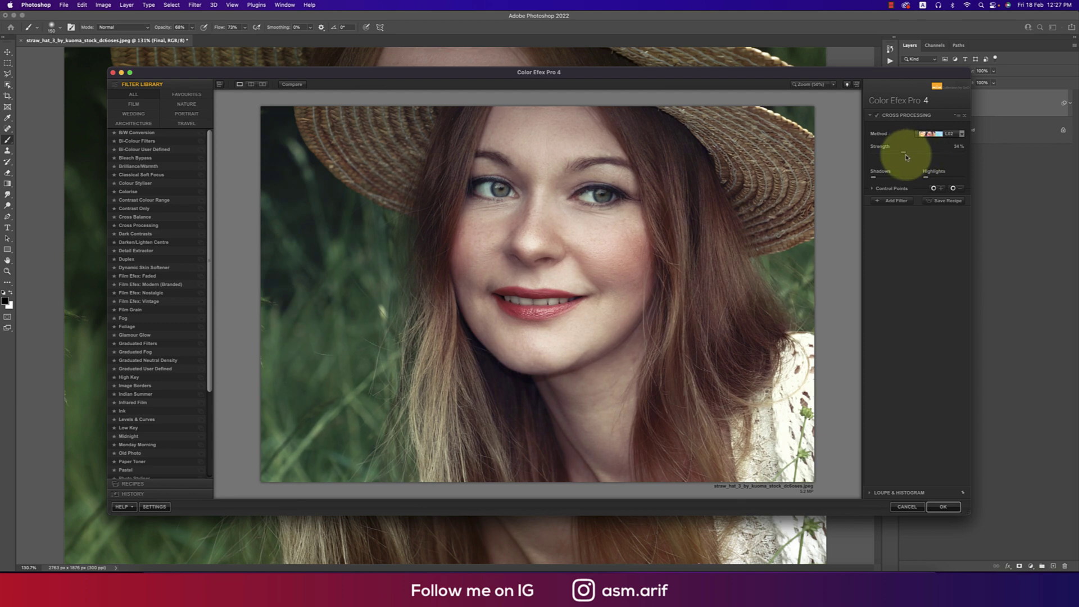
left_click(871, 189)
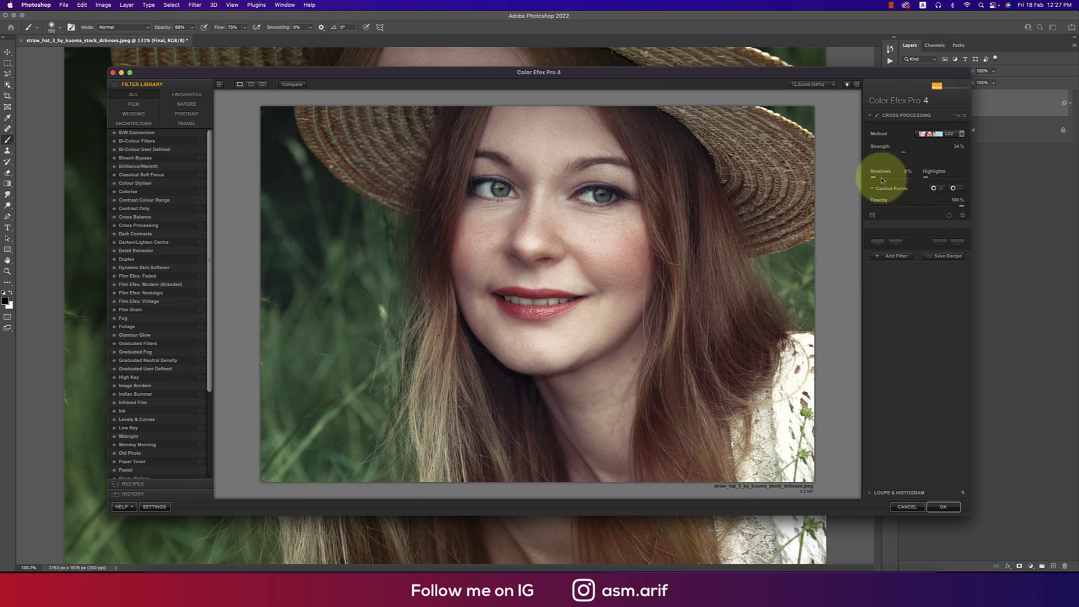
mouse_move(886, 177)
left_click_drag(886, 177, 926, 180)
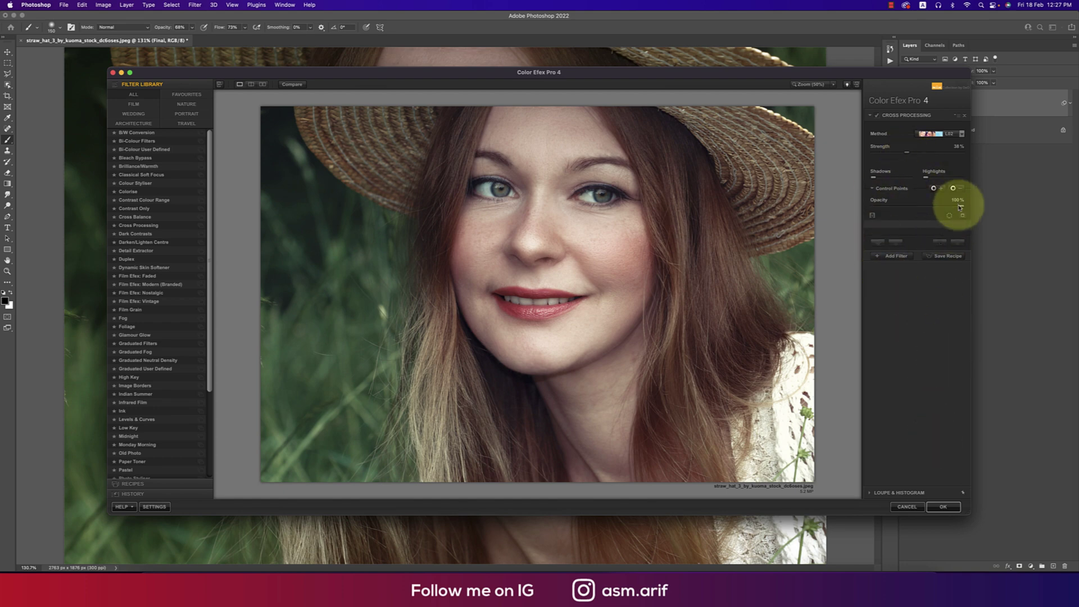
left_click(943, 507)
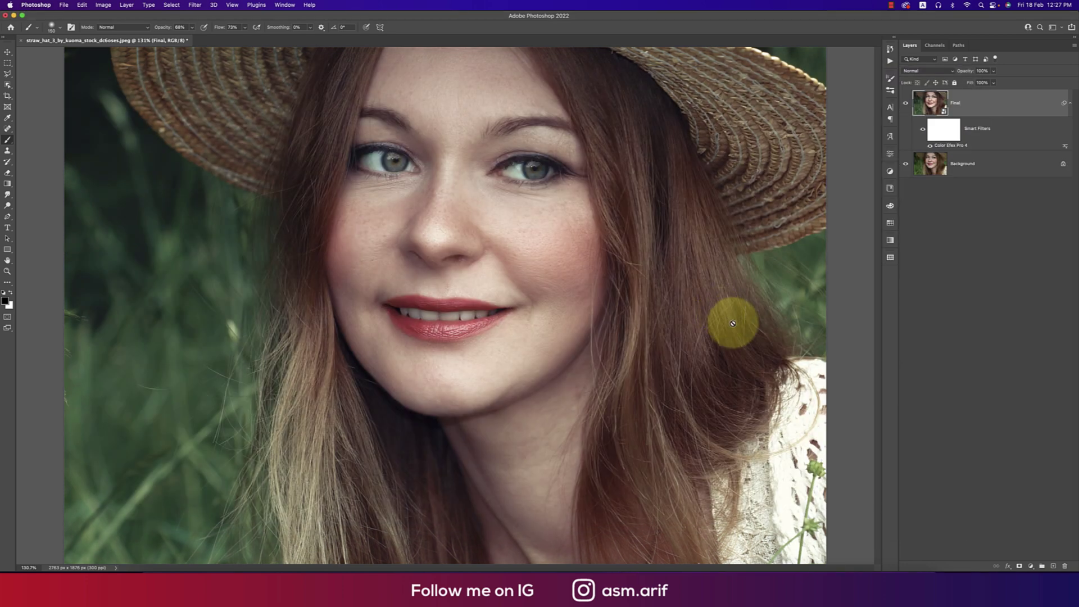
Hide and show the Final layer to compare the cross-processed portrait with the original
left_click(906, 103)
left_click(906, 104)
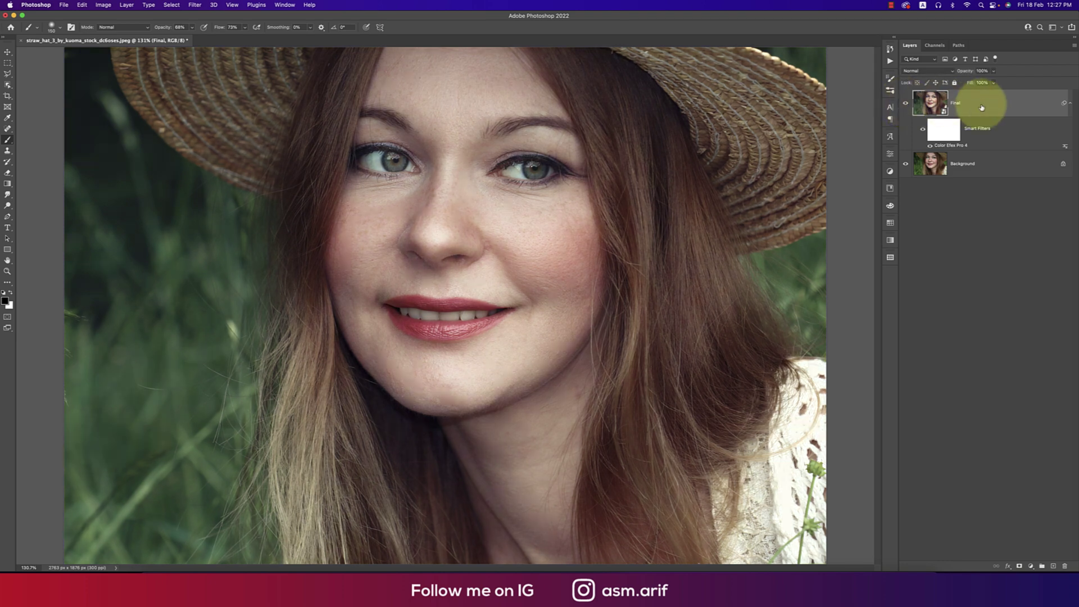
left_click(195, 5)
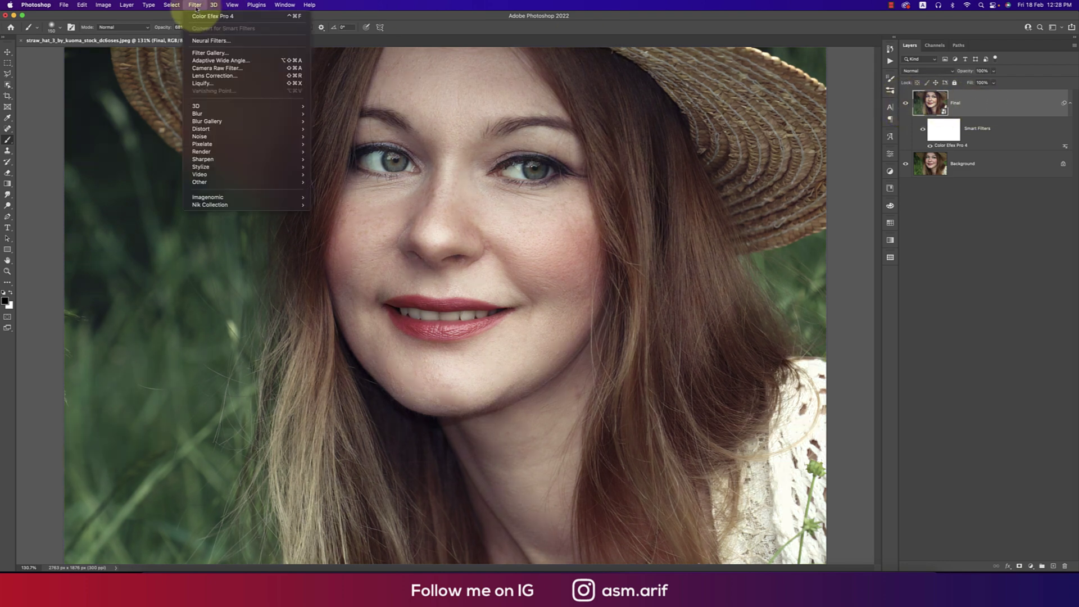
Apply a Camera Raw Filter to Final with Dehaze +14, Contrast +10 and a slight Texture boost
left_click(209, 68)
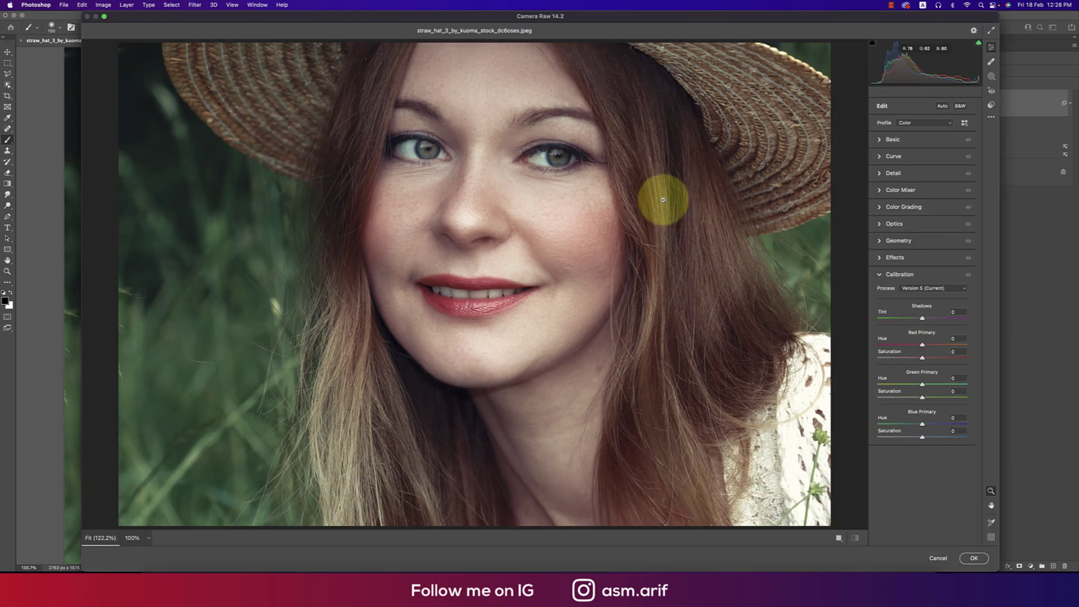
left_click(879, 139)
left_click_drag(922, 320, 926, 321)
left_click_drag(922, 220, 928, 222)
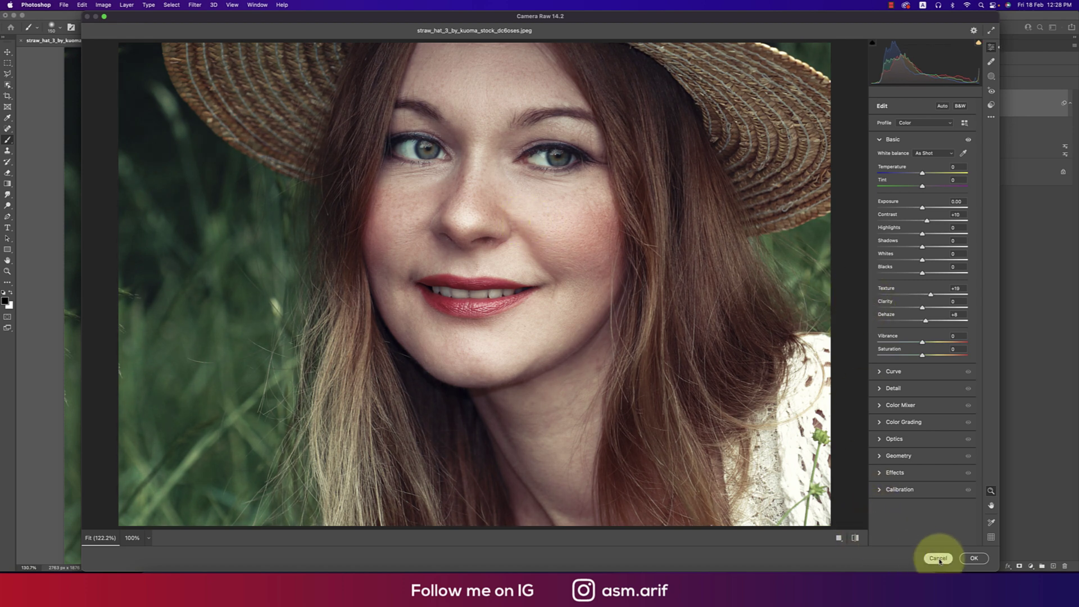
left_click(971, 557)
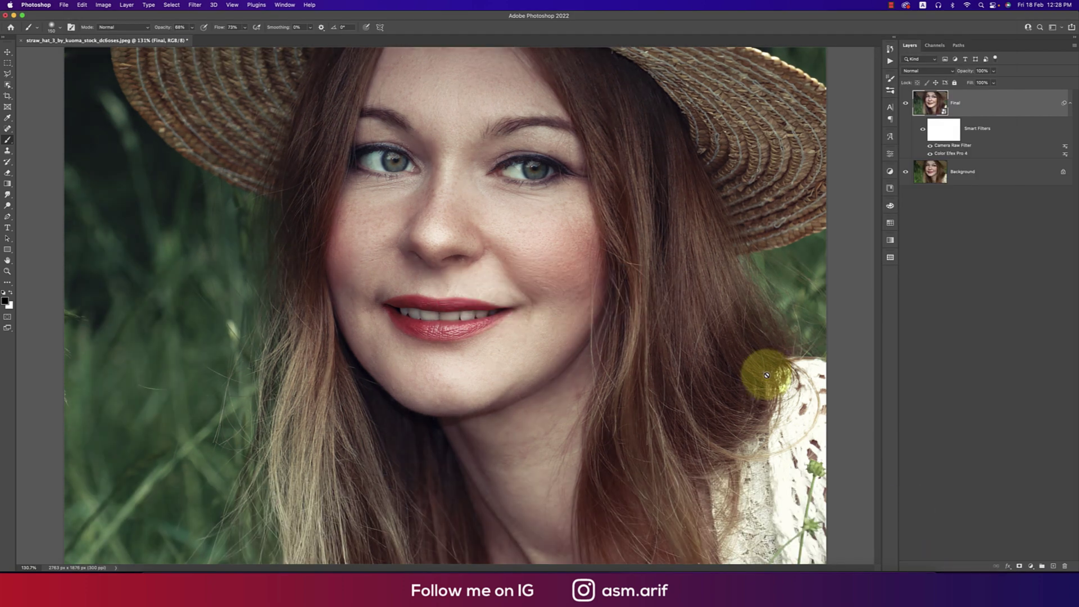
left_click(906, 104)
left_click(904, 106)
left_click(905, 107)
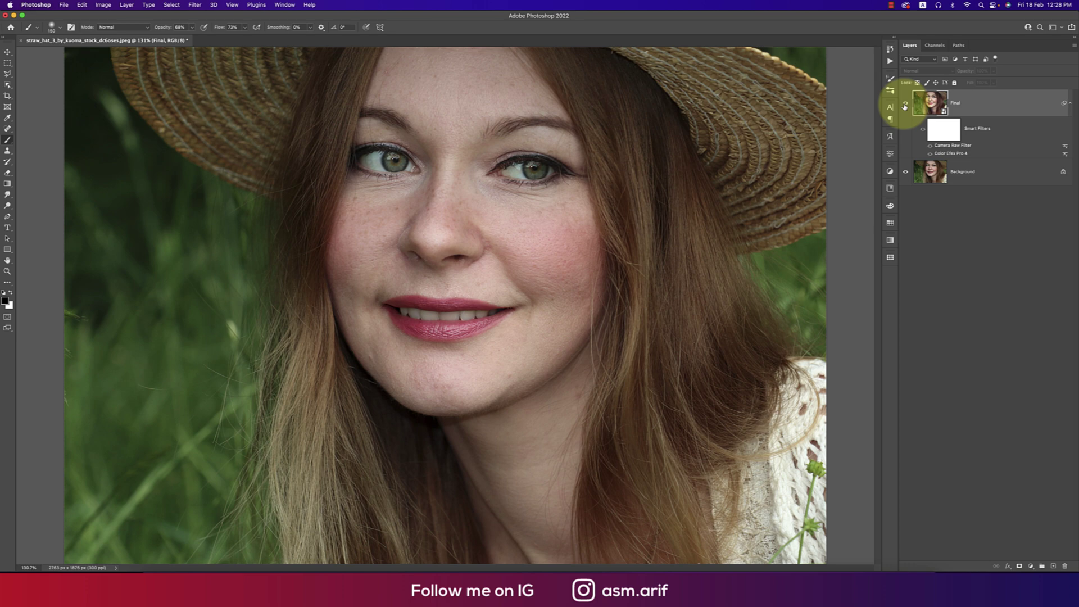
left_click(905, 107)
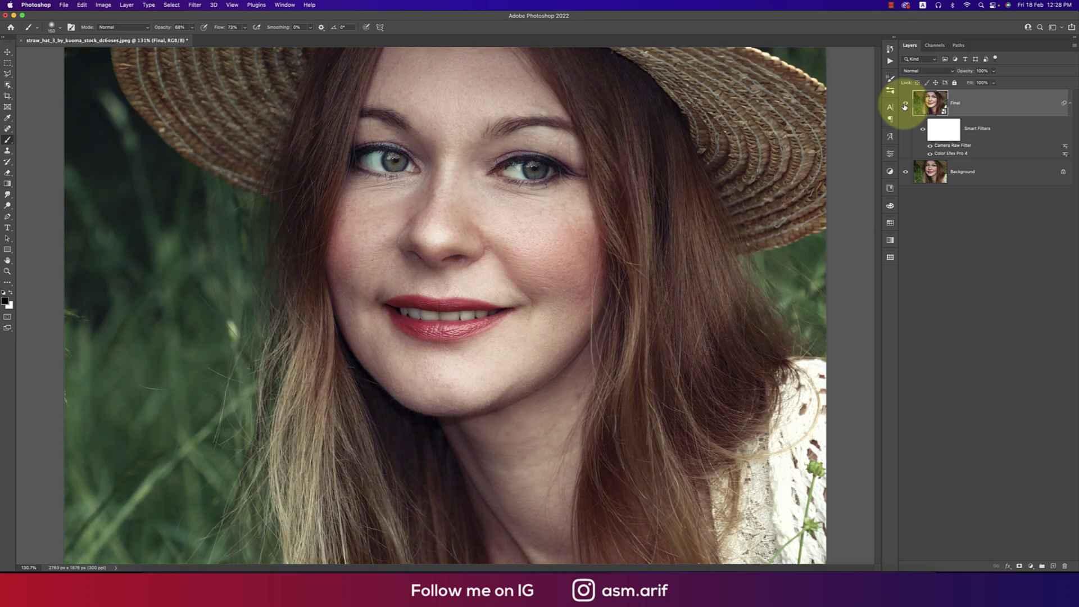
left_click(905, 106)
left_click(905, 107)
key("v")
left_click(37, 70)
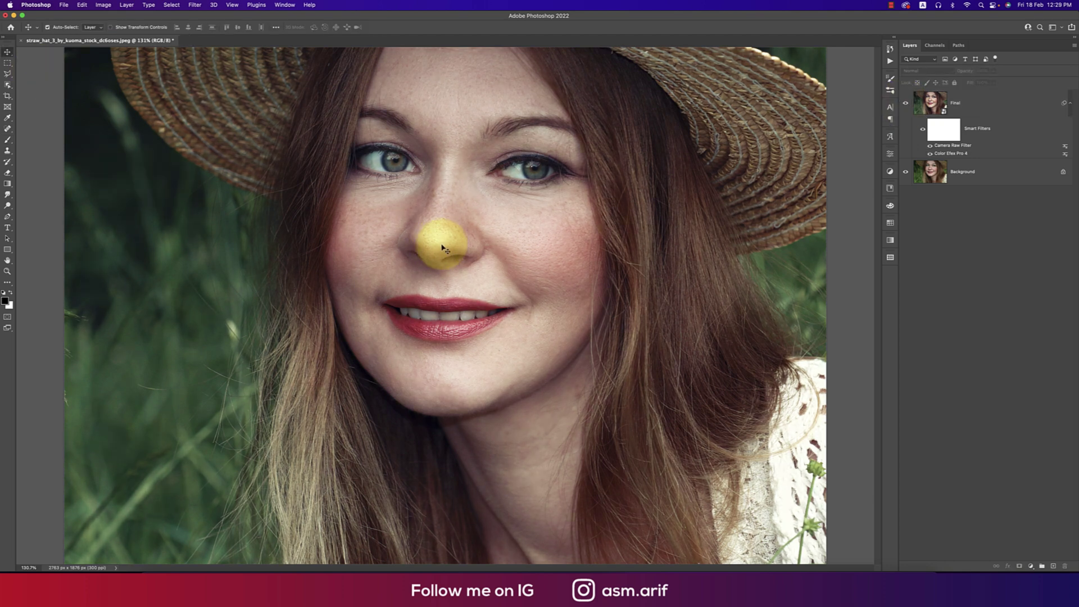
scroll(440, 246, "down", 3)
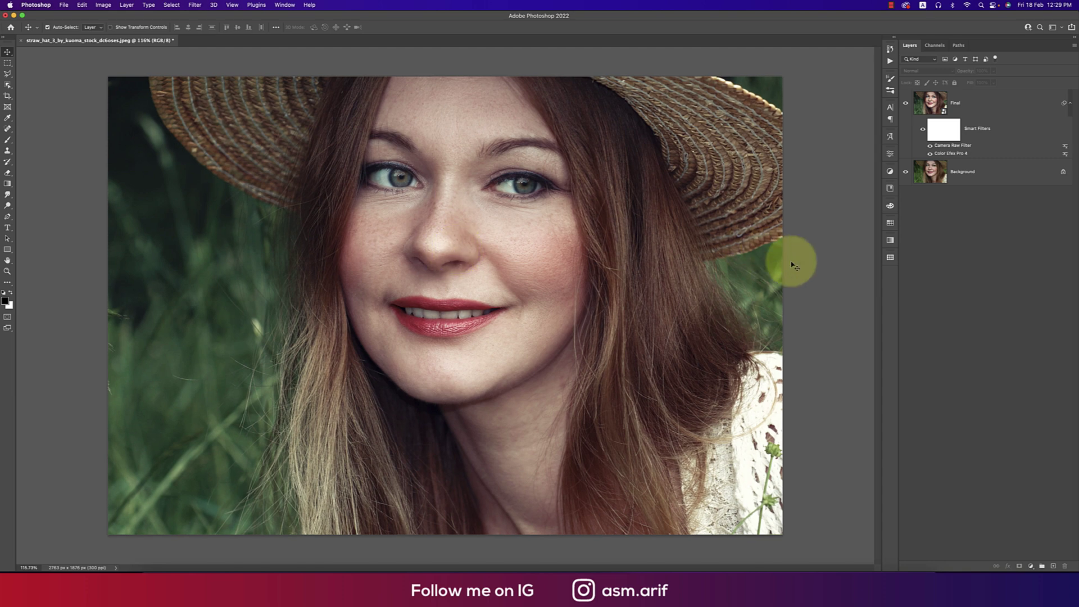
left_click(905, 103)
left_click(906, 104)
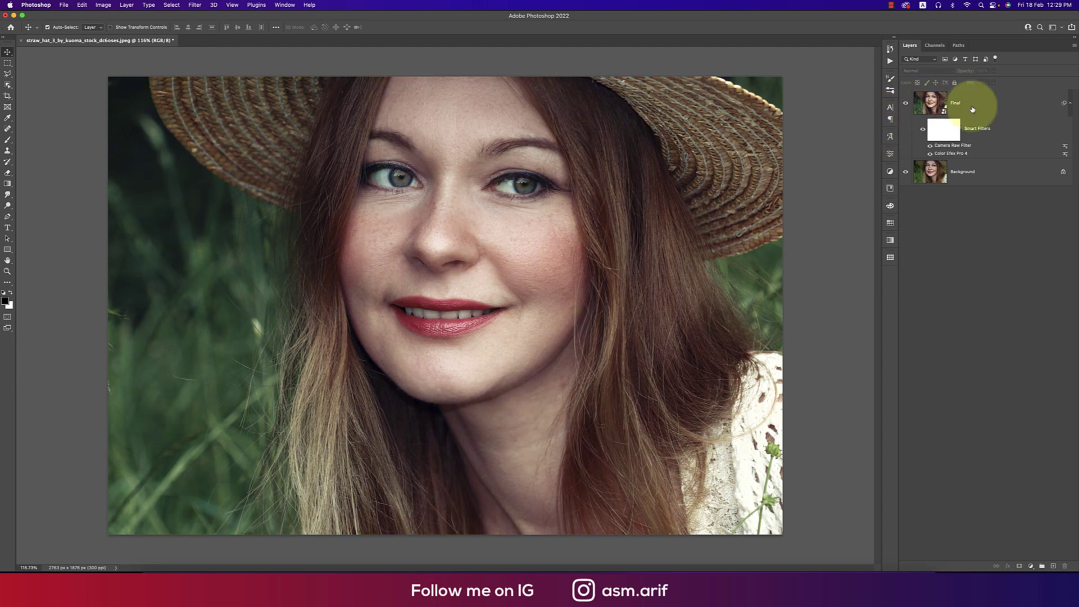
left_click(972, 109)
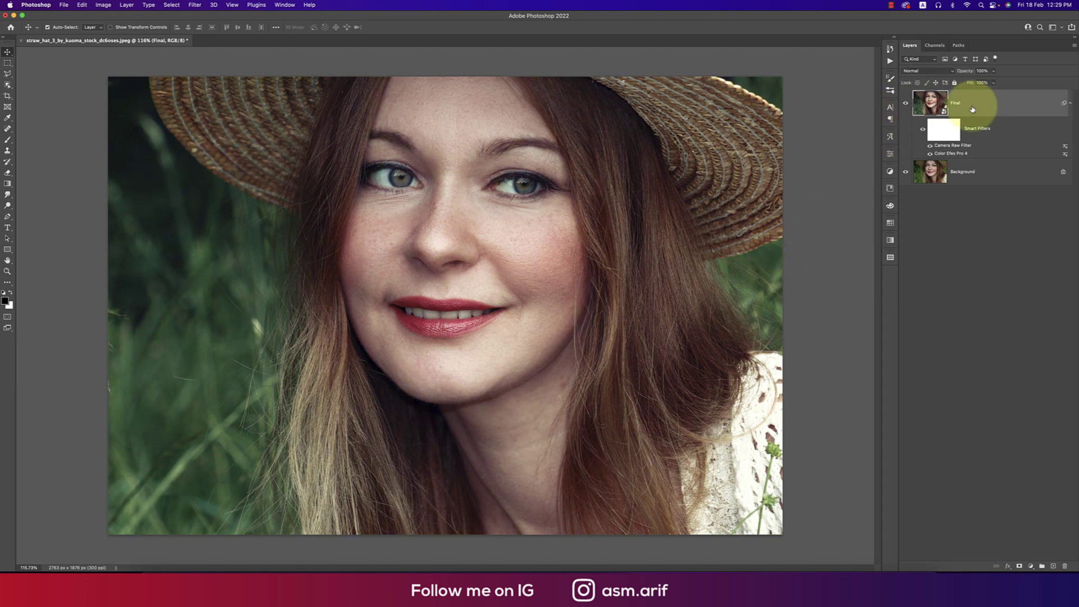
Add a Color Lookup adjustment layer using FallColors.look after trying a couple of Fuji LUTs
left_click(1031, 566)
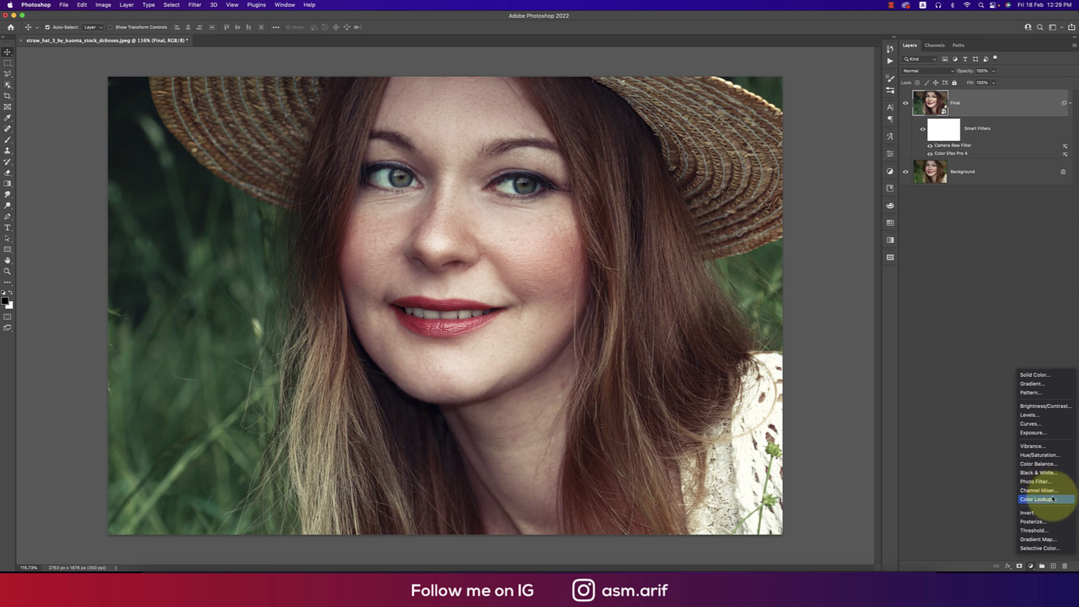
left_click(1046, 499)
left_click(826, 179)
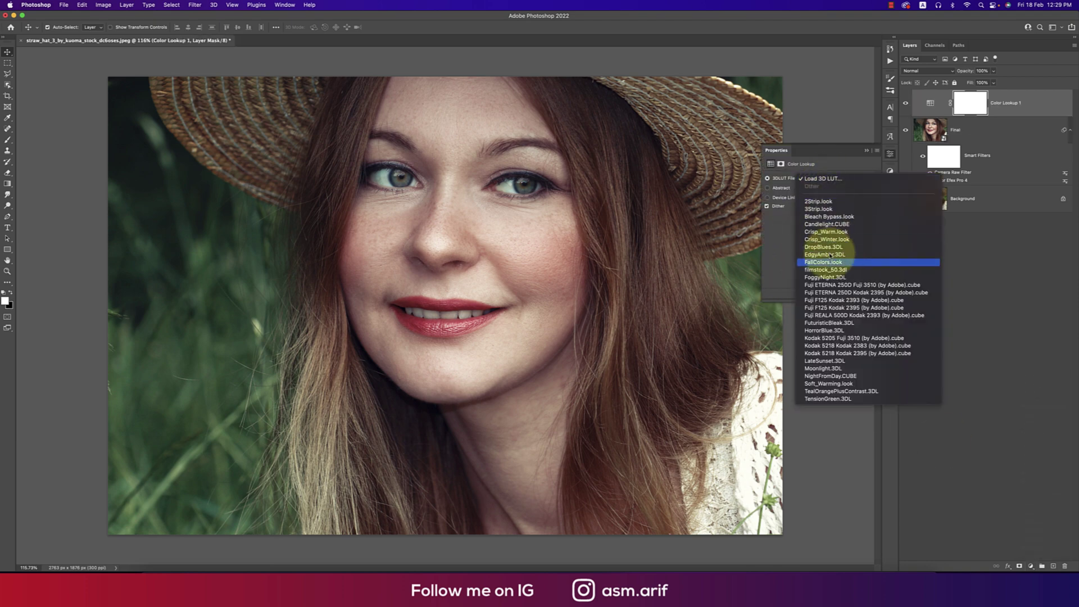
left_click(830, 285)
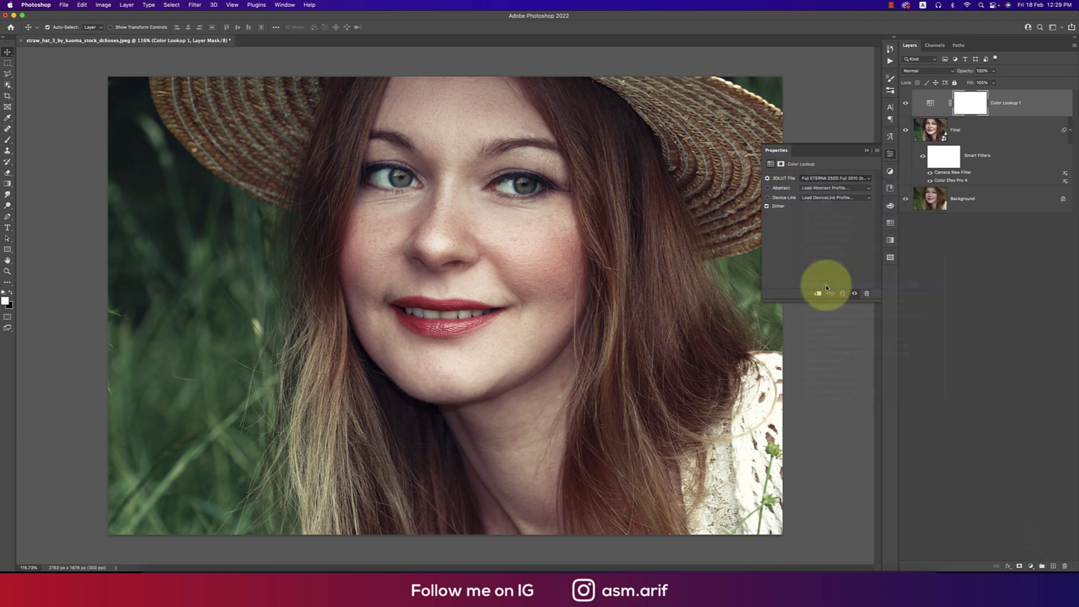
left_click(801, 178)
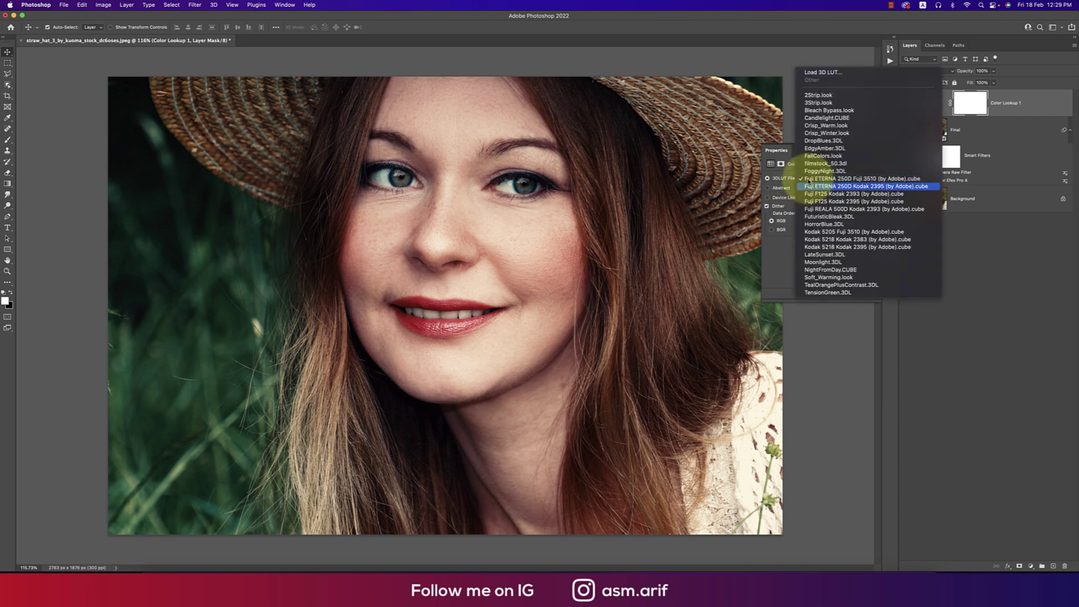
left_click(824, 197)
left_click(824, 178)
left_click(825, 190)
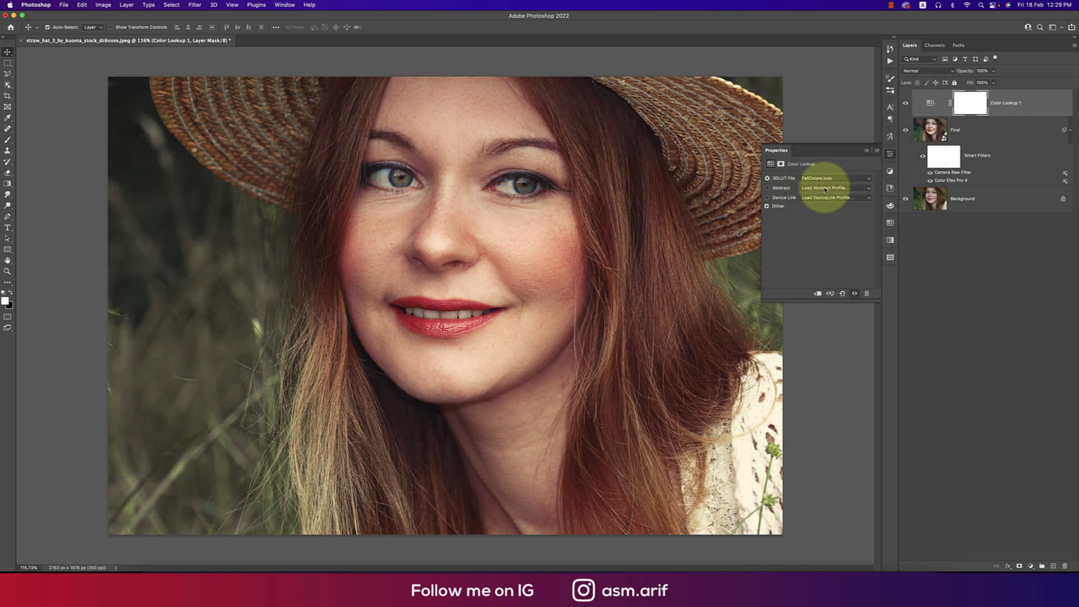
left_click(866, 151)
Set the Color Lookup layer to 30% opacity and toggle it to compare the grade
left_click(993, 71)
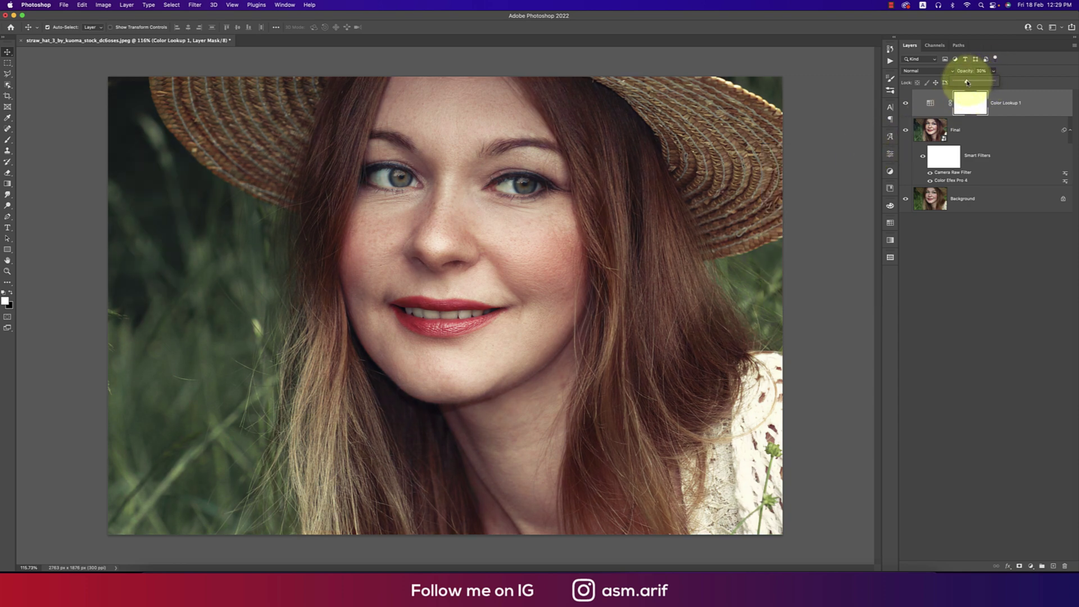
left_click(904, 103)
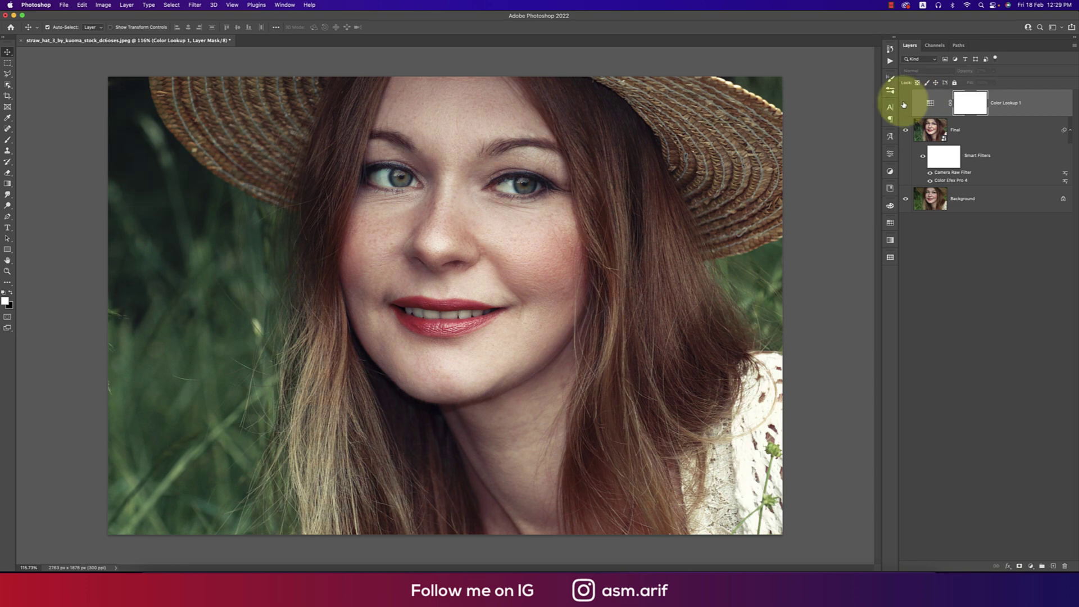
left_click(826, 133)
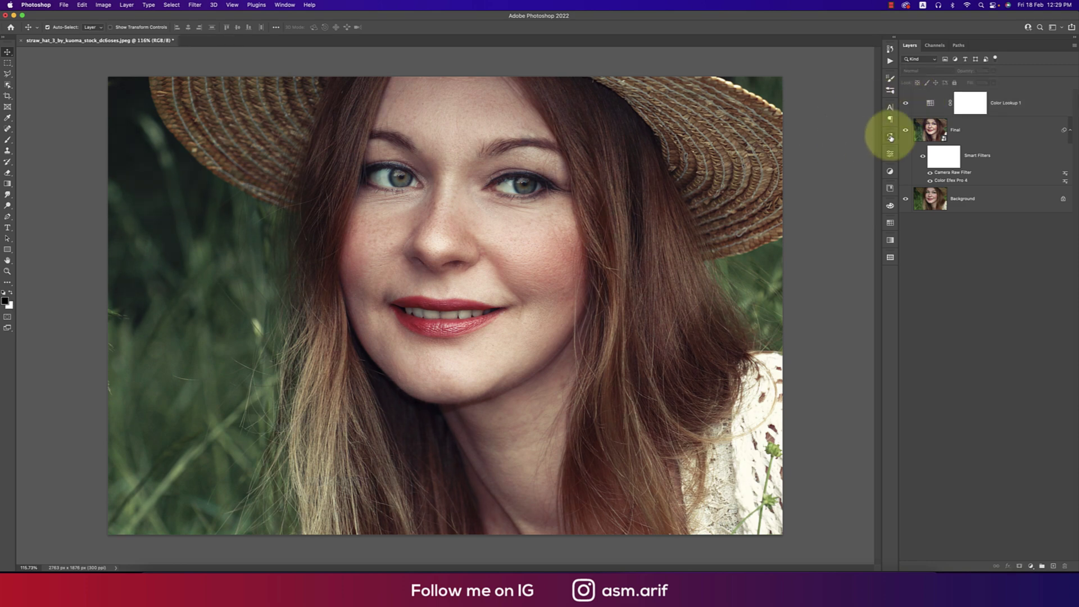
left_click(906, 200, "alt")
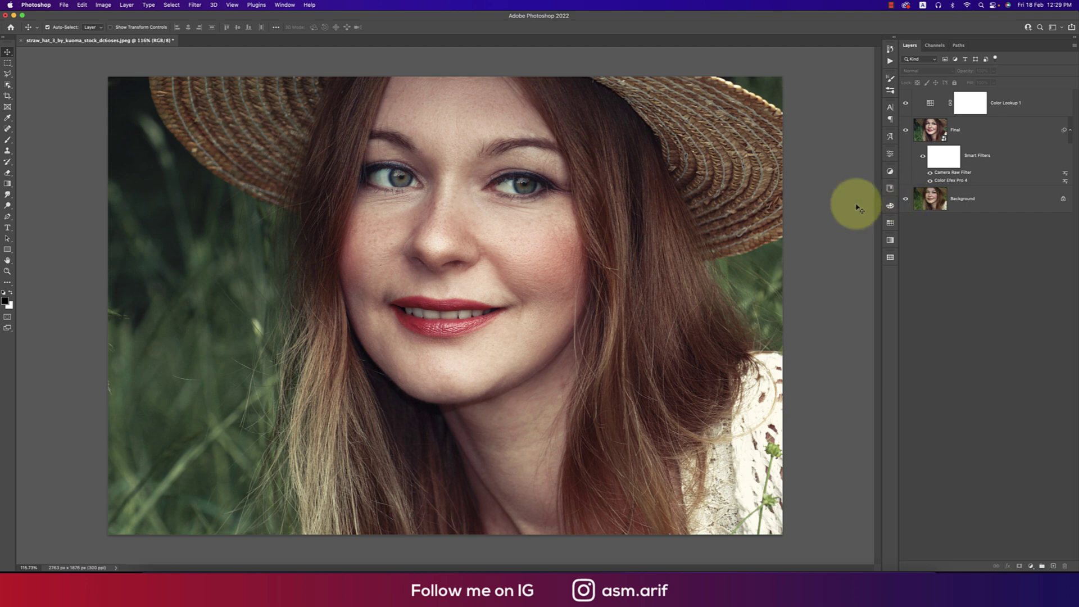
left_click(906, 200, "alt")
key("super+minus")
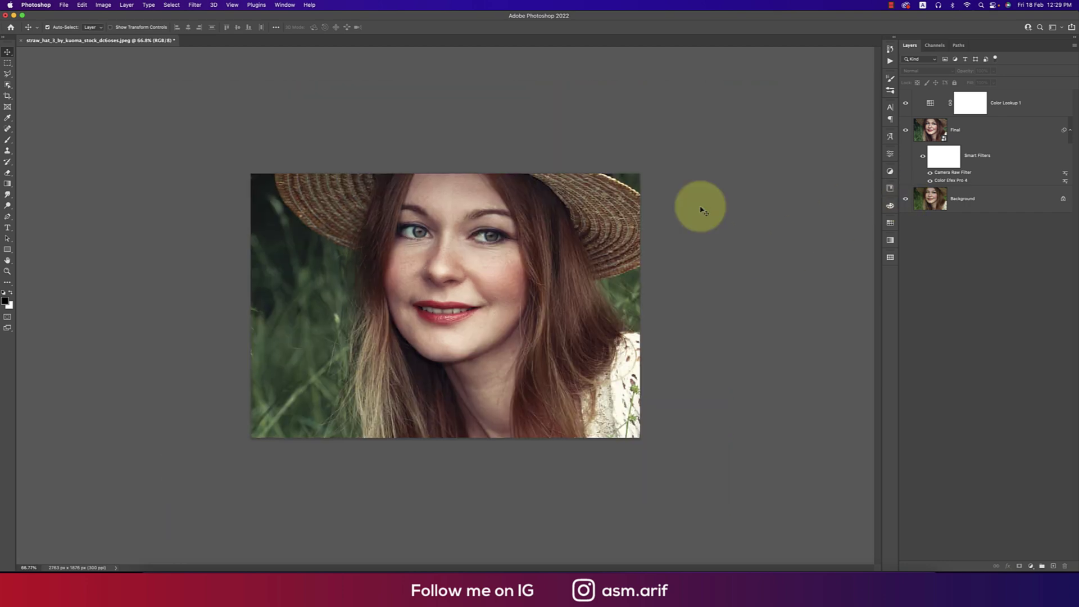
scroll(703, 210, "up", 3)
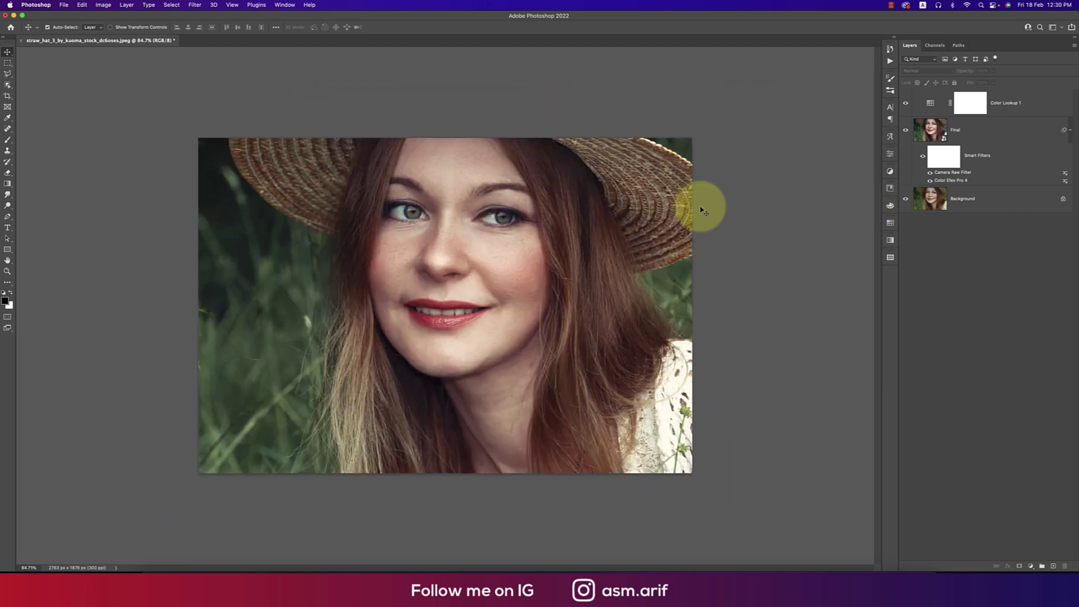